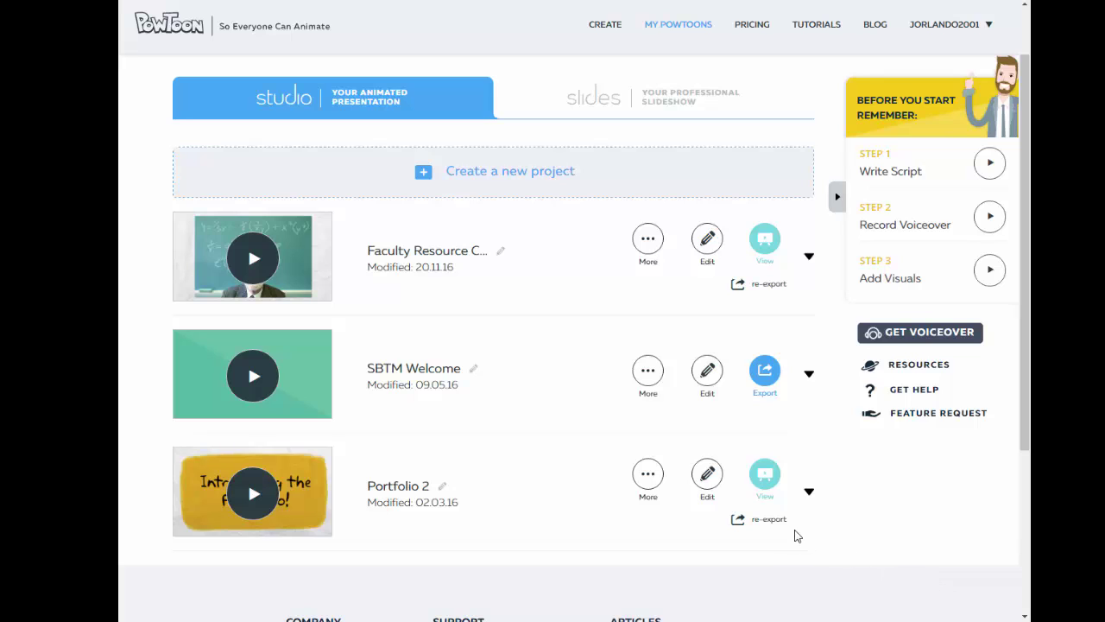
# Step: Create a new project from the Studio tab of My Powtoons
pyautogui.click(492, 173)
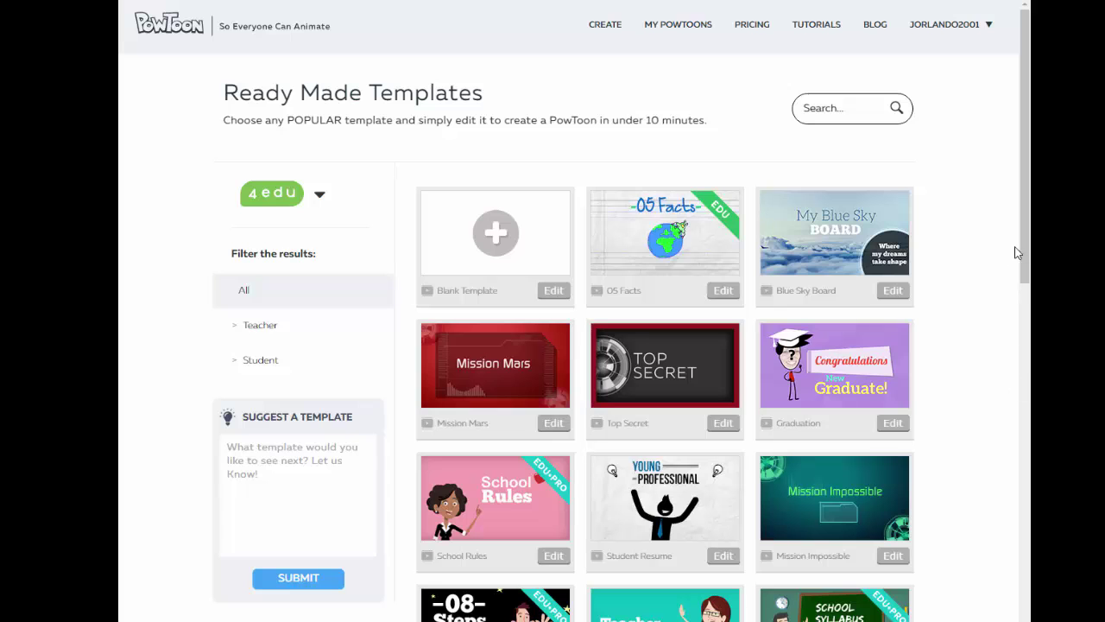
# Step: Find the Blank Template among the templates, preview it and open it for editing
pyautogui.moveTo(1022, 251); pyautogui.dragTo(1022, 352)
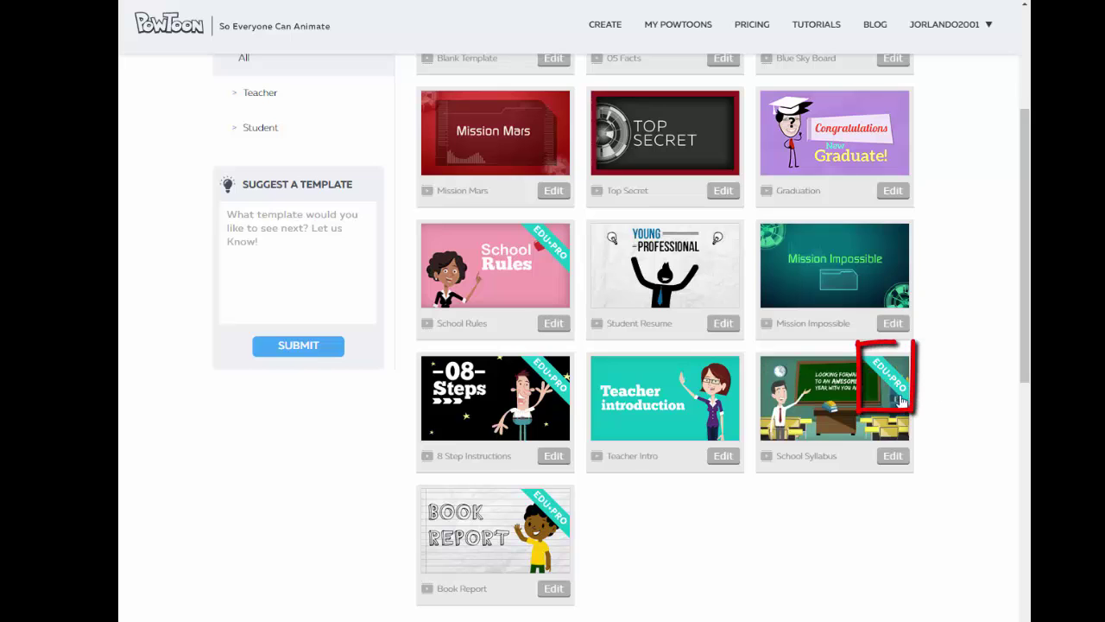
pyautogui.moveTo(1025, 370); pyautogui.dragTo(1022, 272)
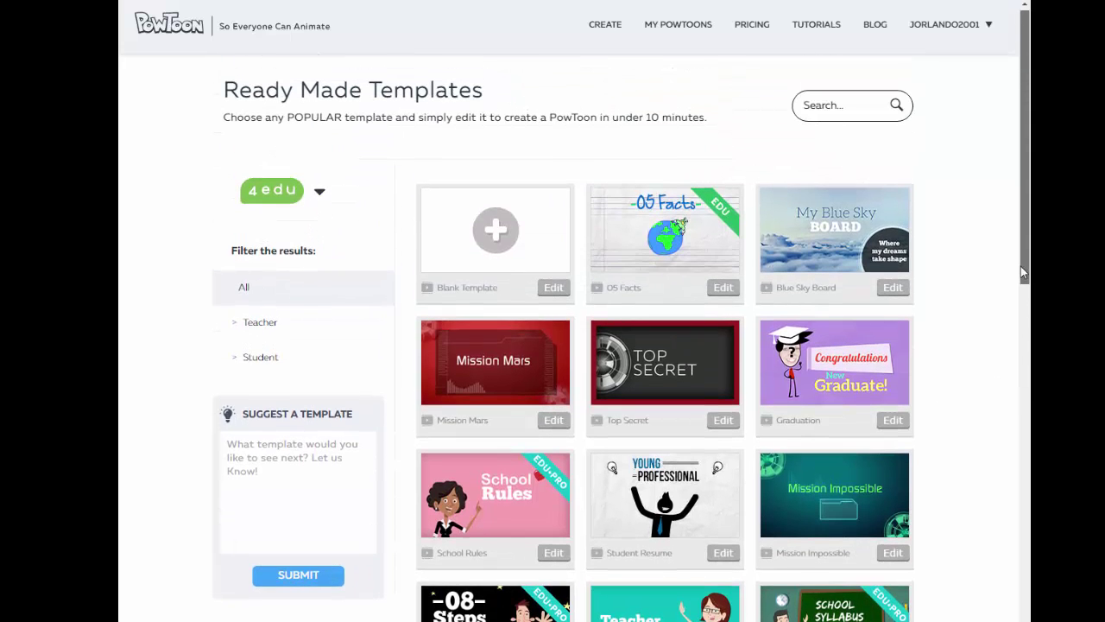
pyautogui.click(488, 246)
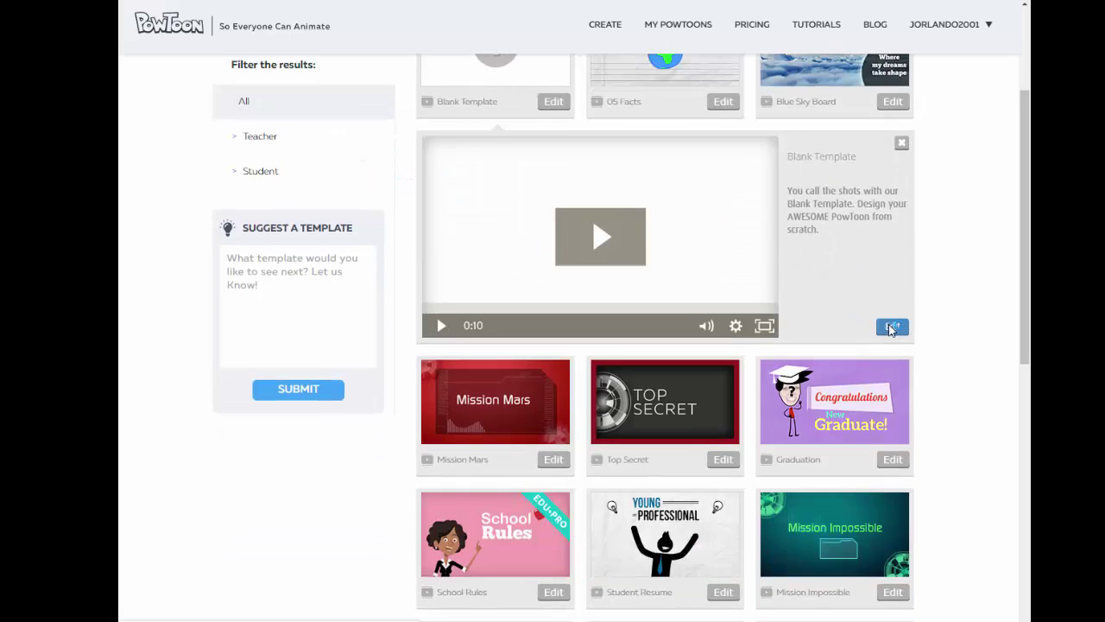
pyautogui.click(892, 326)
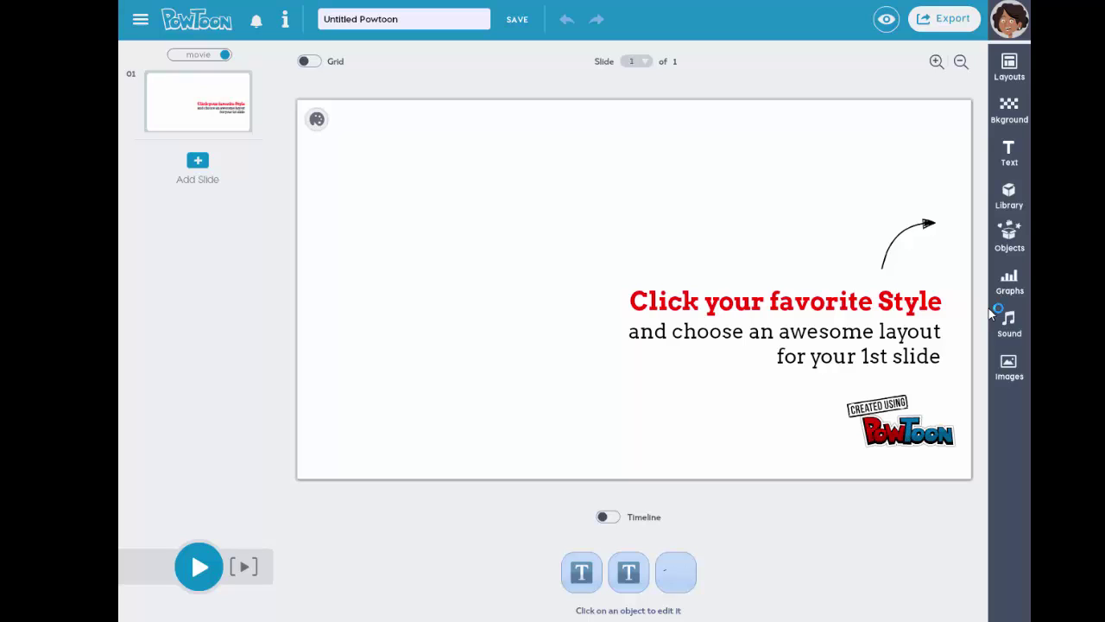
# Step: Delete the 'Click your favorite Style' text, the other placeholder text and the curved arrow
pyautogui.click(827, 300)
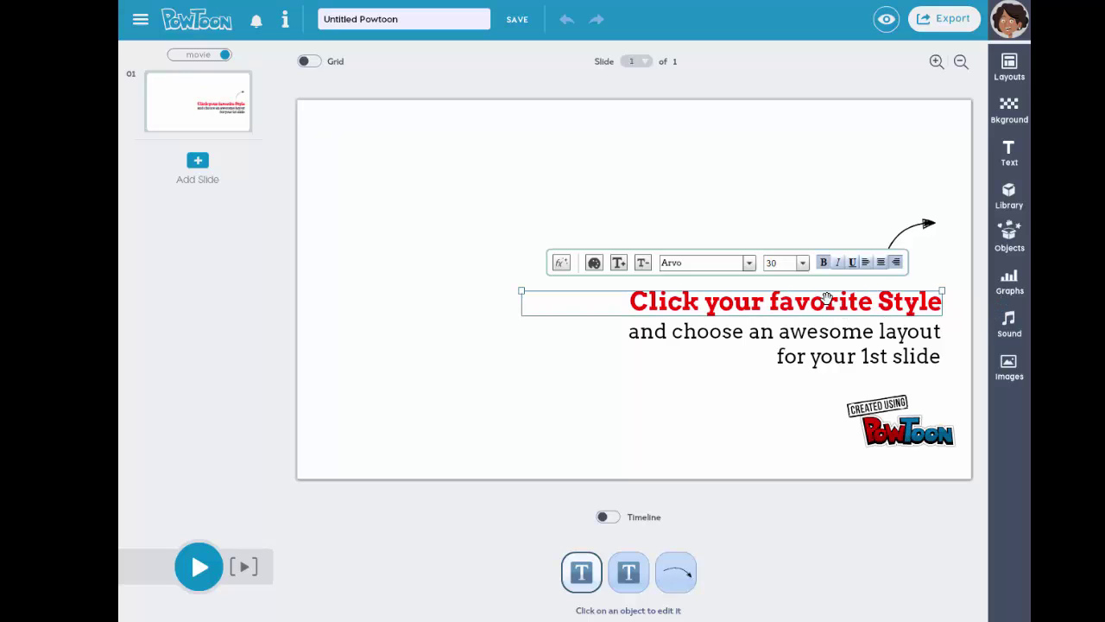
pyautogui.press('Delete')
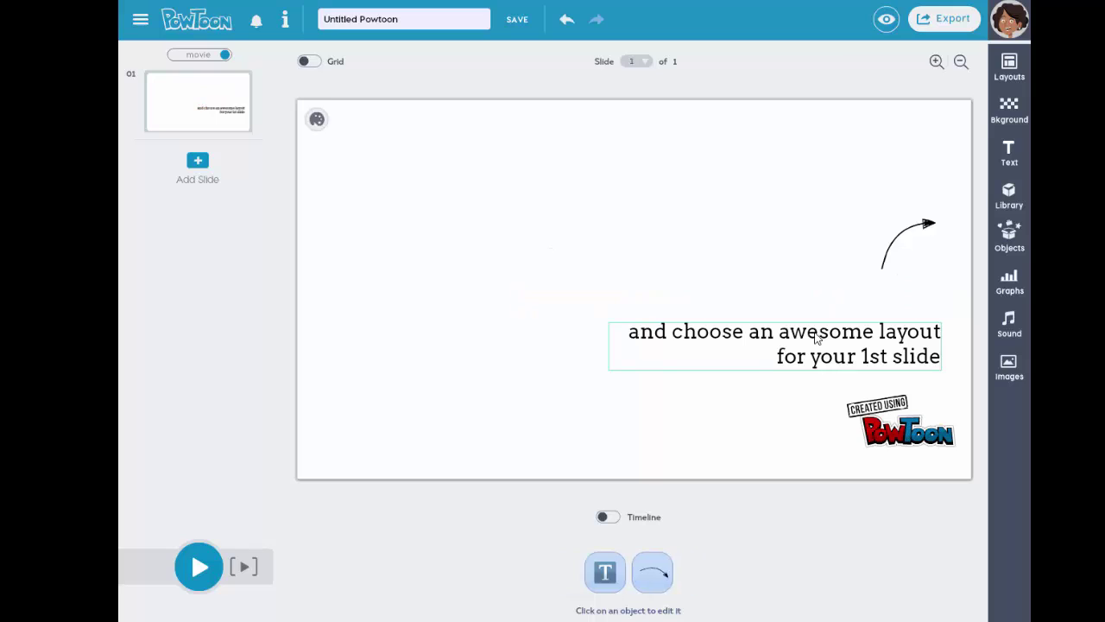
pyautogui.click(816, 337)
pyautogui.press('Delete')
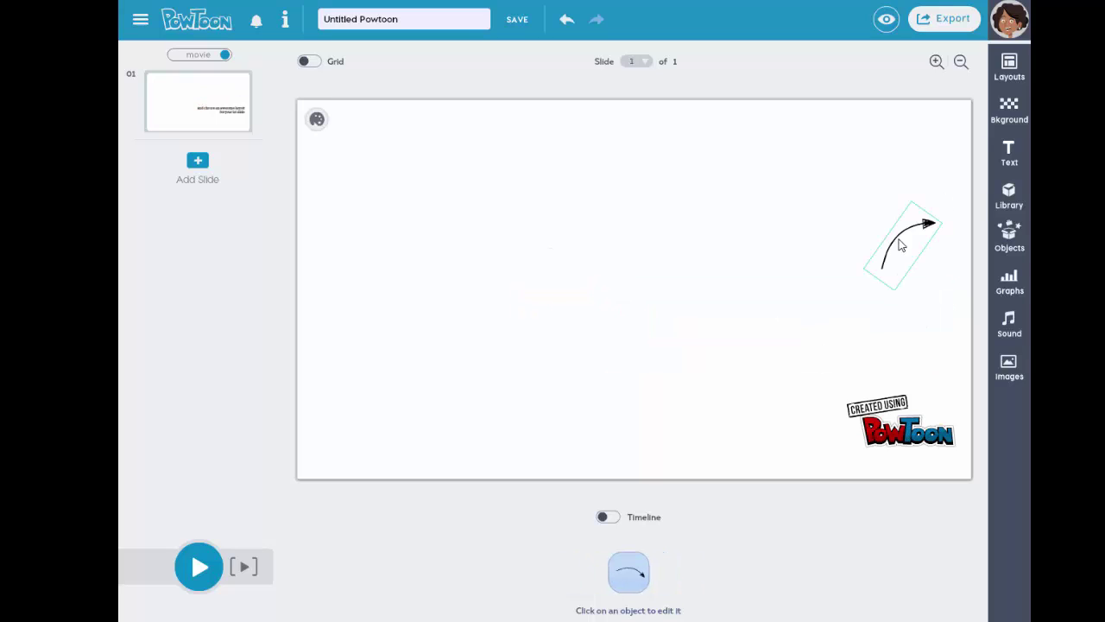
pyautogui.click(898, 238)
pyautogui.press('Delete')
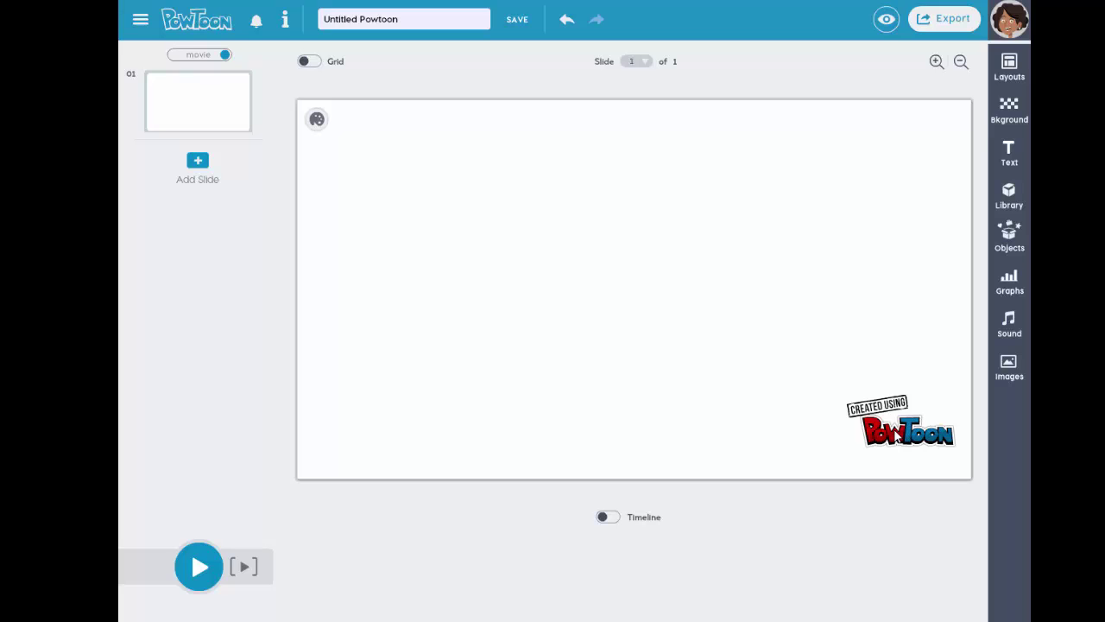
# Step: Browse the background list and apply the Yellow color background to the slide
pyautogui.click(316, 121)
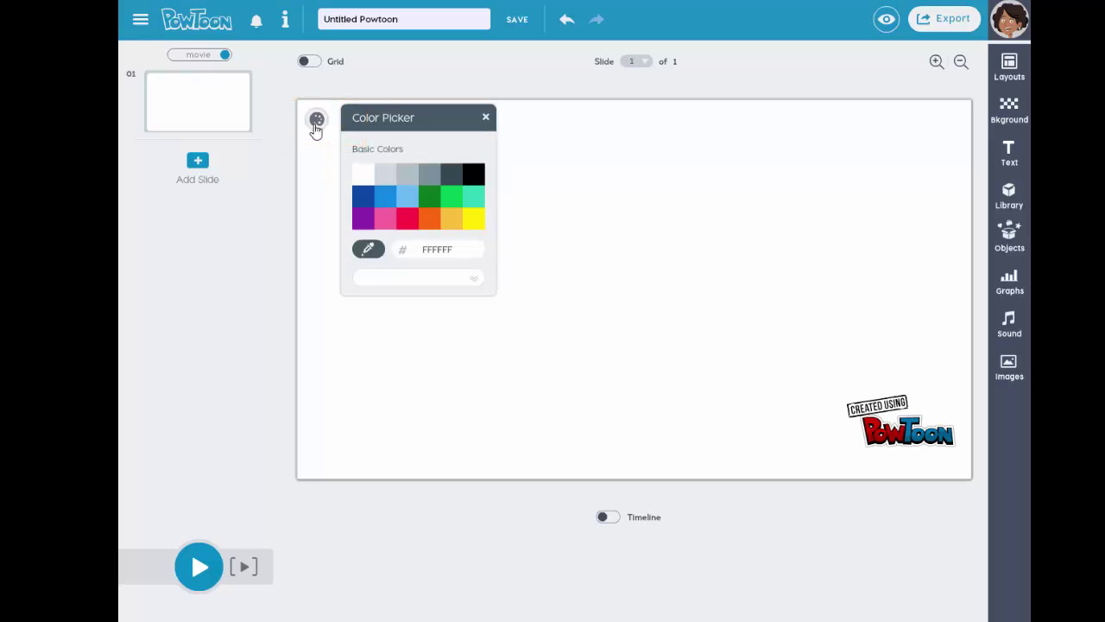
pyautogui.click(1006, 110)
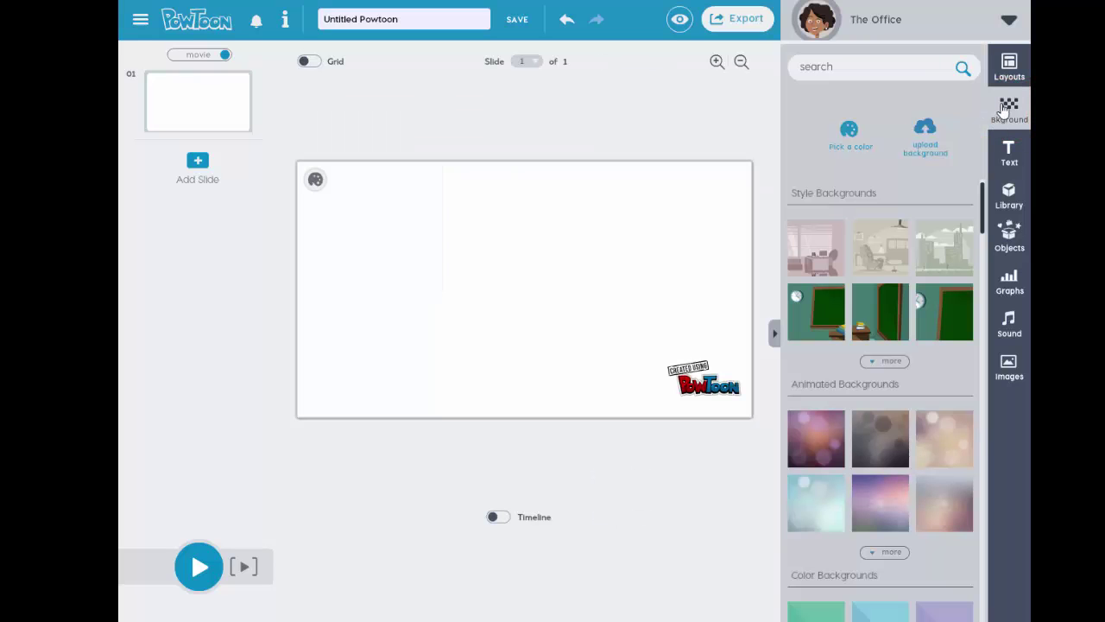
pyautogui.click(874, 363)
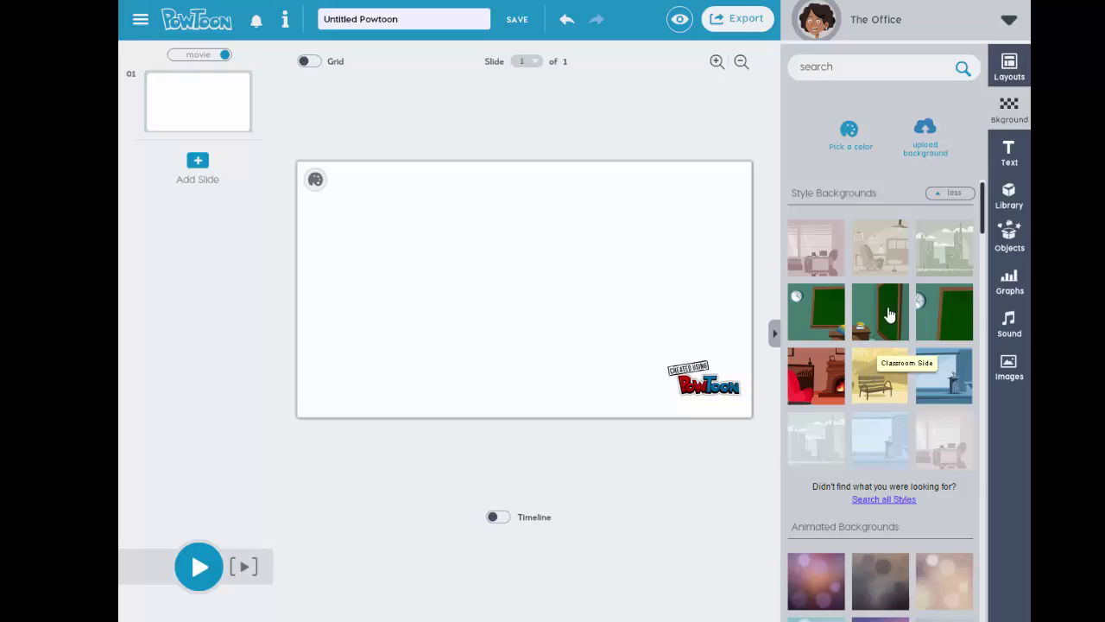
pyautogui.moveTo(981, 201); pyautogui.dragTo(1002, 563)
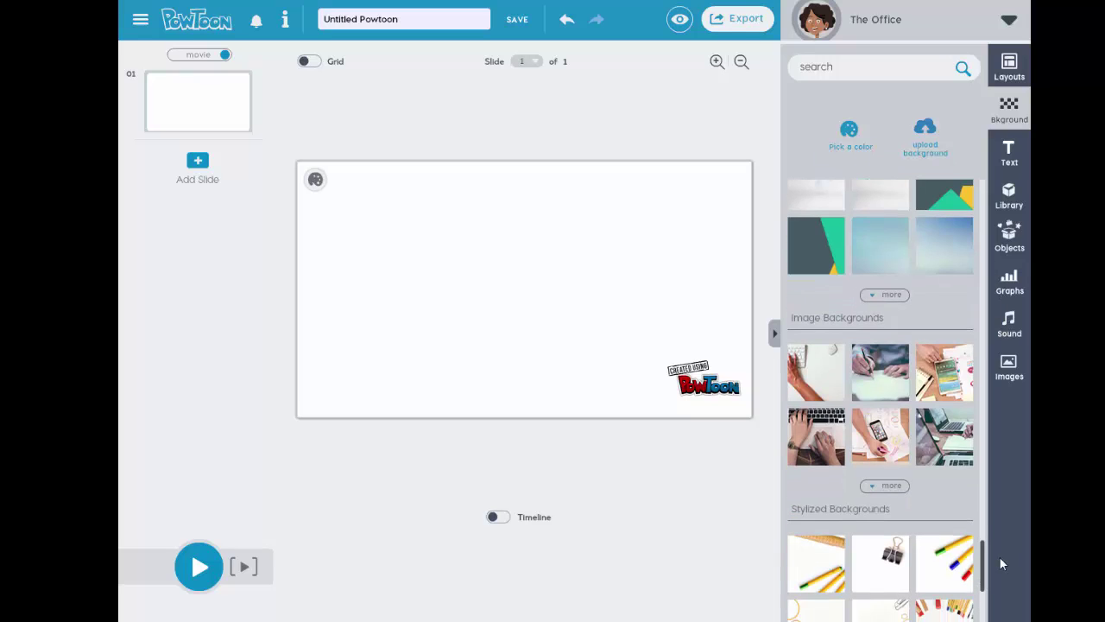
pyautogui.click(889, 493)
pyautogui.scroll(-1, 892, 494)
pyautogui.scroll(-3, 891, 492)
pyautogui.scroll(6, 891, 493)
pyautogui.scroll(2, 890, 490)
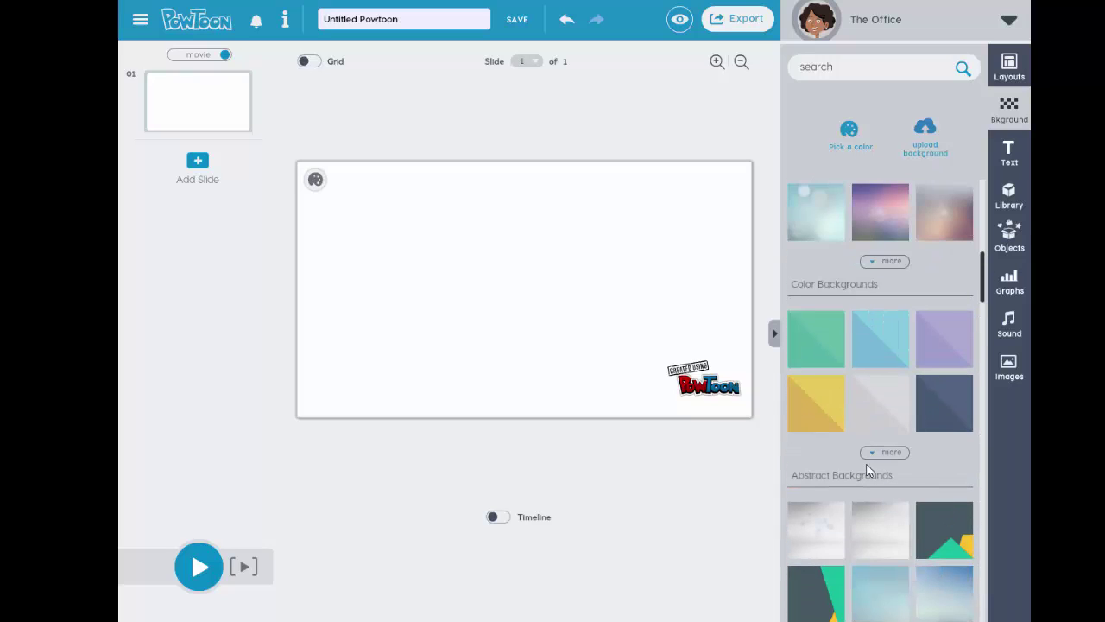
pyautogui.click(815, 412)
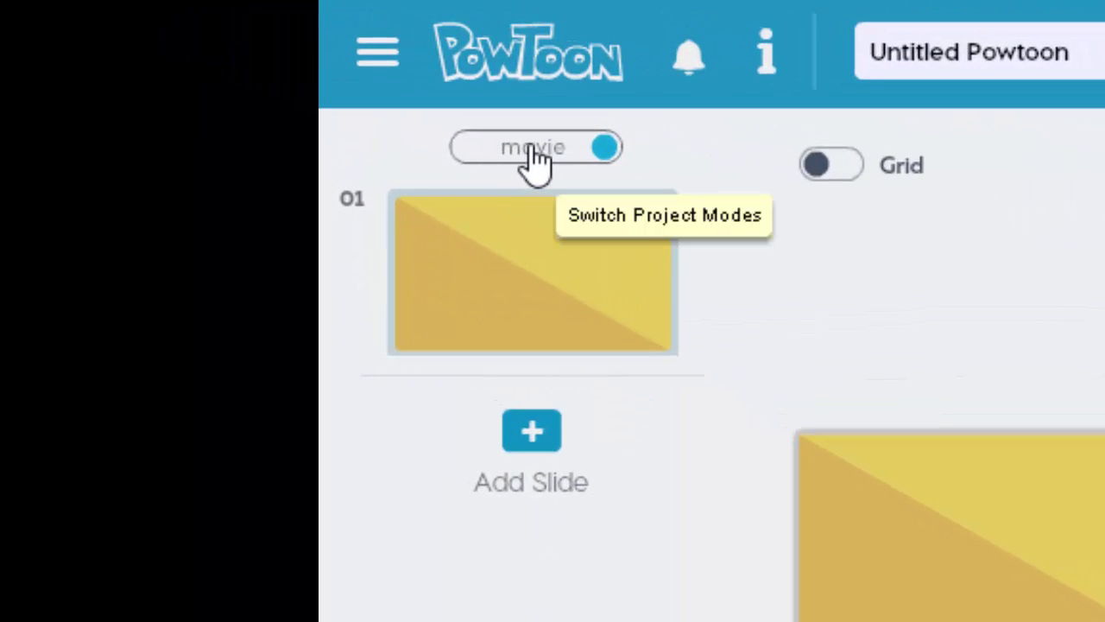
pyautogui.click(489, 163)
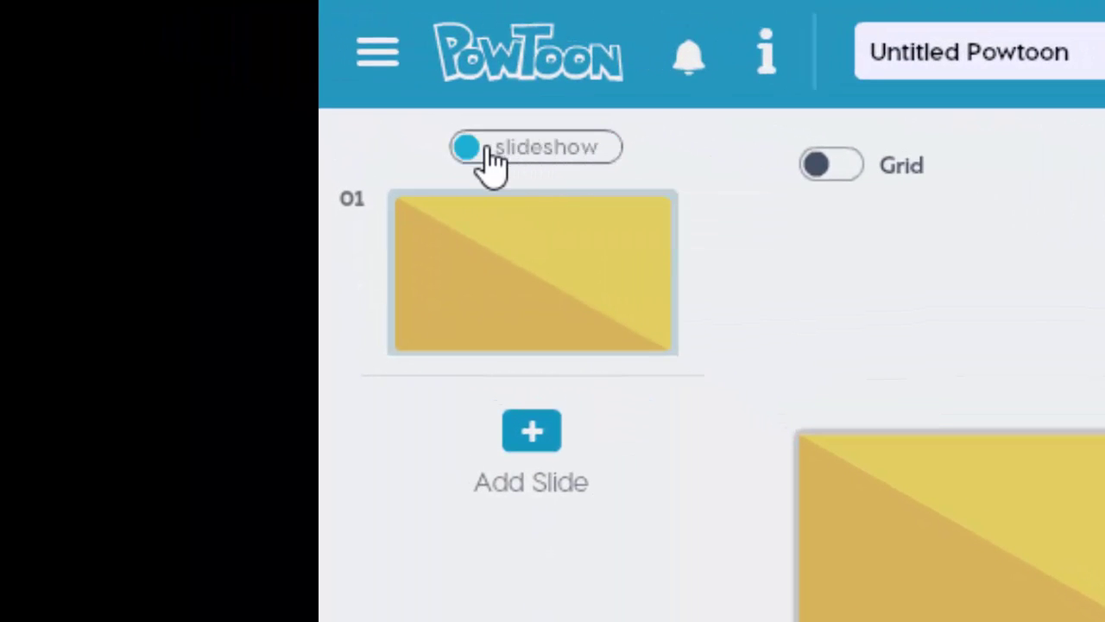
pyautogui.click(585, 166)
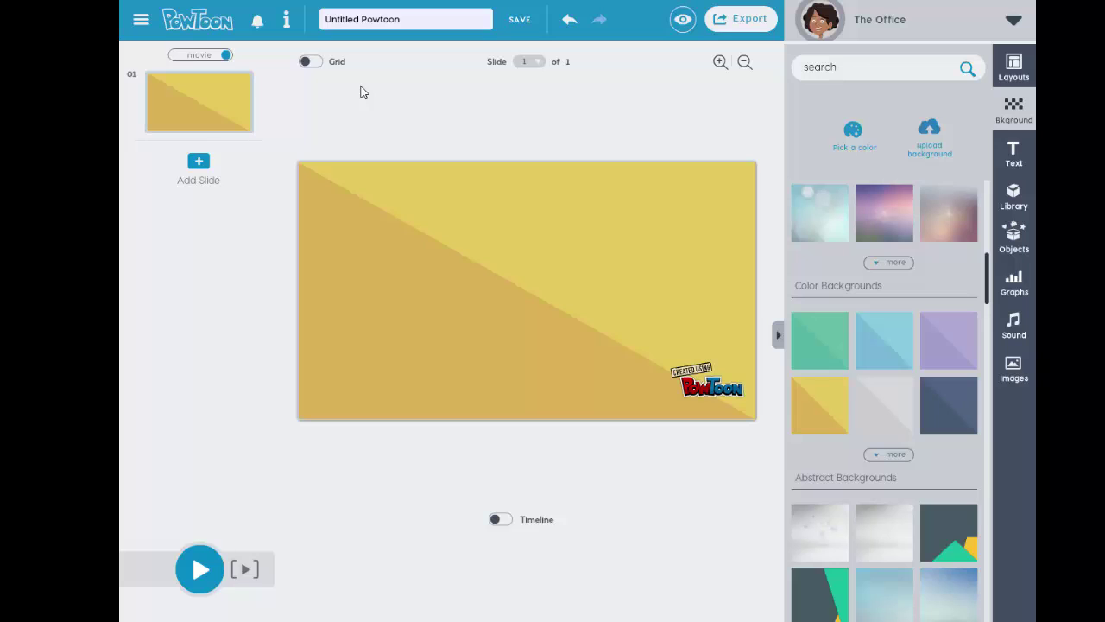
# Step: Turn on the timeline and extend the first slide from 10 to 20 seconds
pyautogui.click(506, 522)
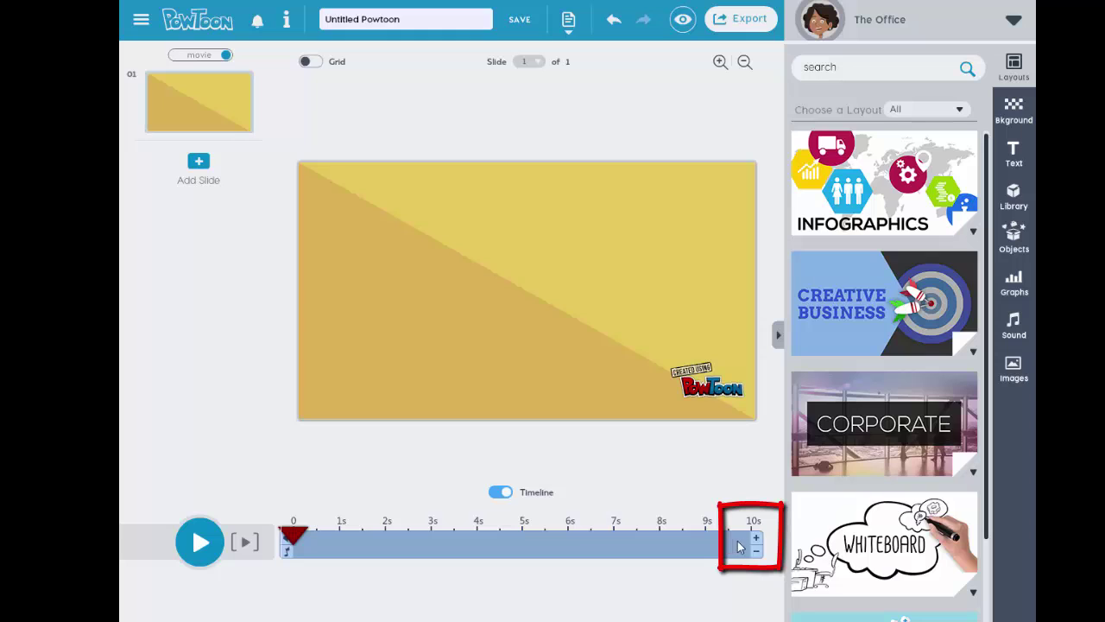
pyautogui.click(756, 538)
pyautogui.click(756, 540)
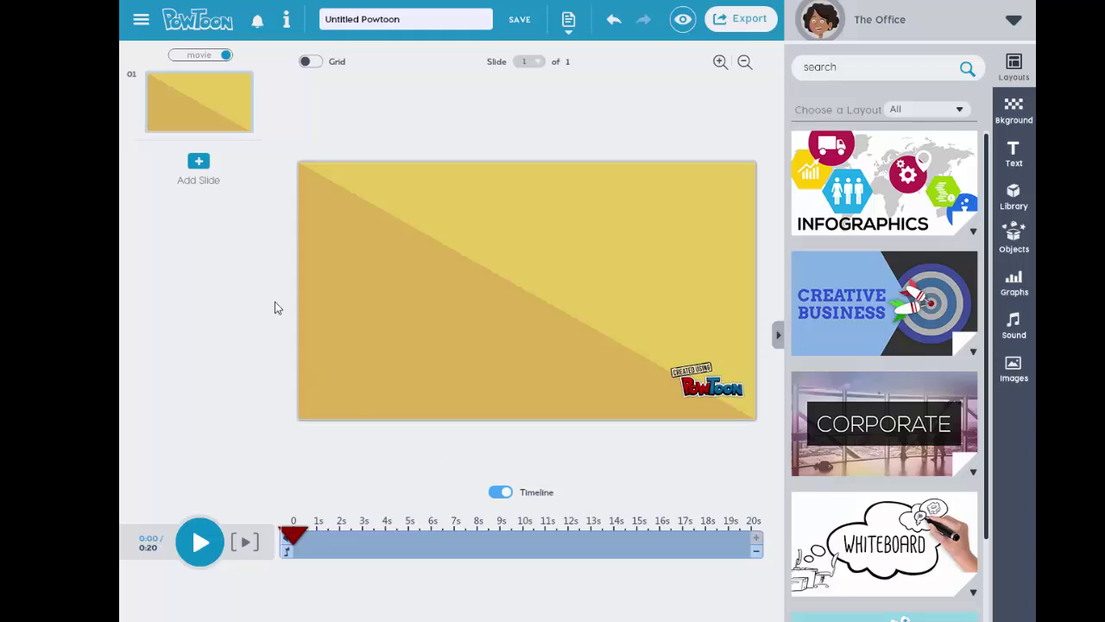
# Step: Add a second slide and extend it to 20 seconds
pyautogui.click(197, 170)
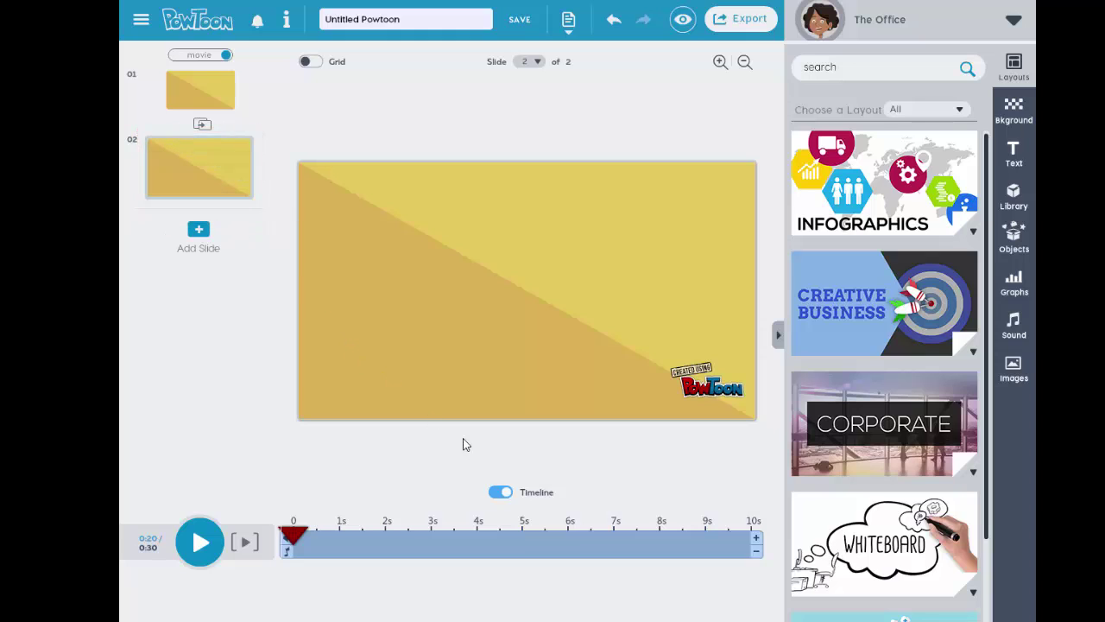
pyautogui.click(756, 542)
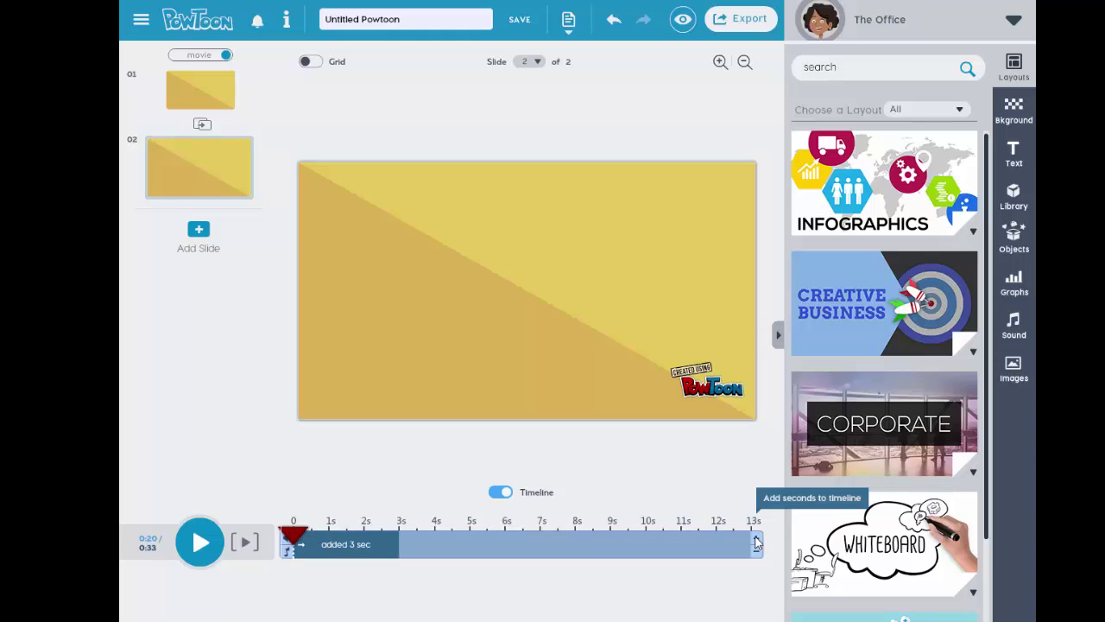
pyautogui.click(756, 543)
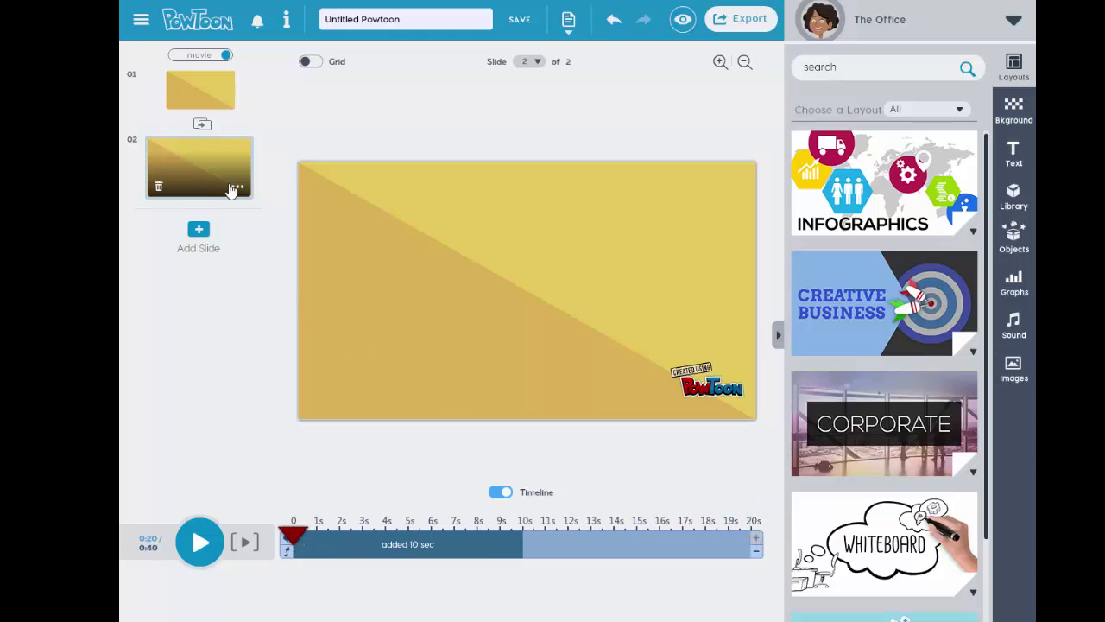
# Step: Duplicate the slides until there are six, then return to the first slide
pyautogui.click(237, 187)
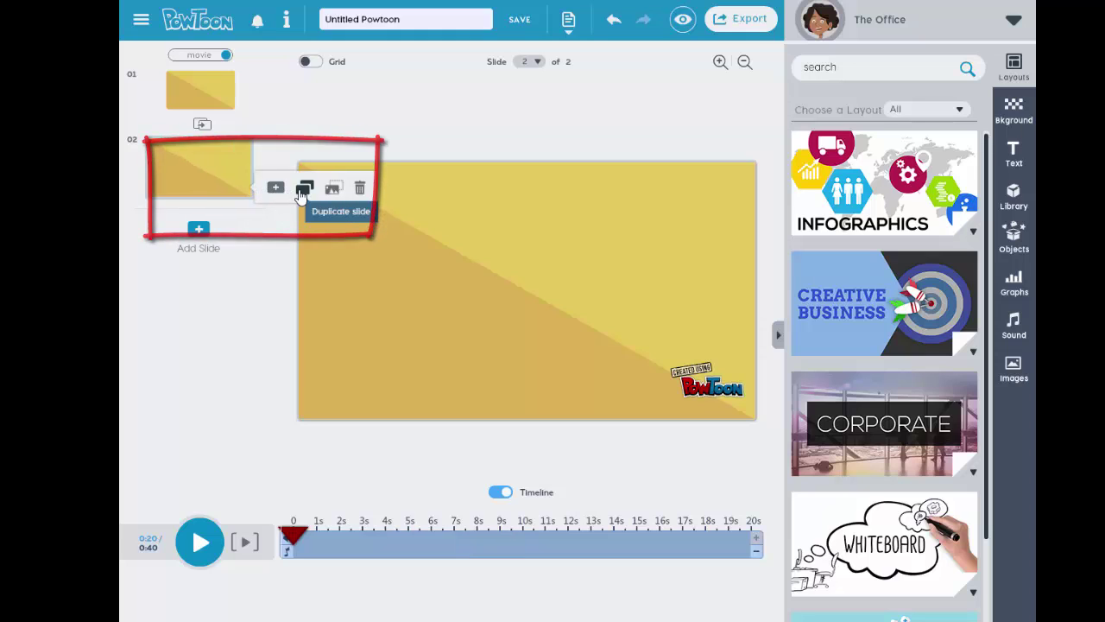
pyautogui.click(303, 190)
pyautogui.moveTo(210, 254)
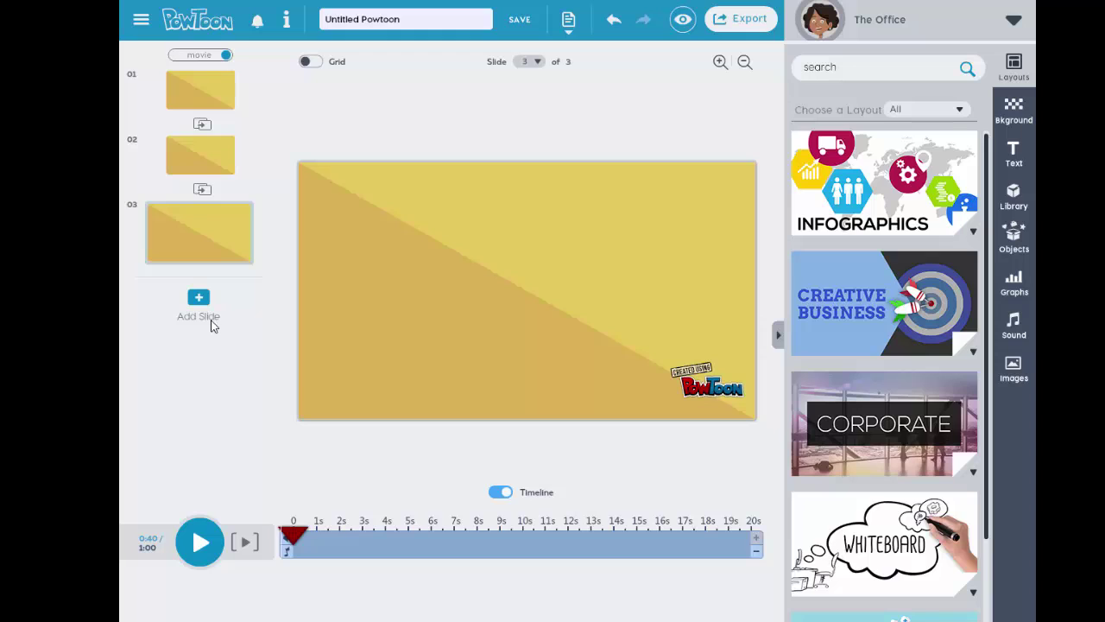
pyautogui.click(237, 253)
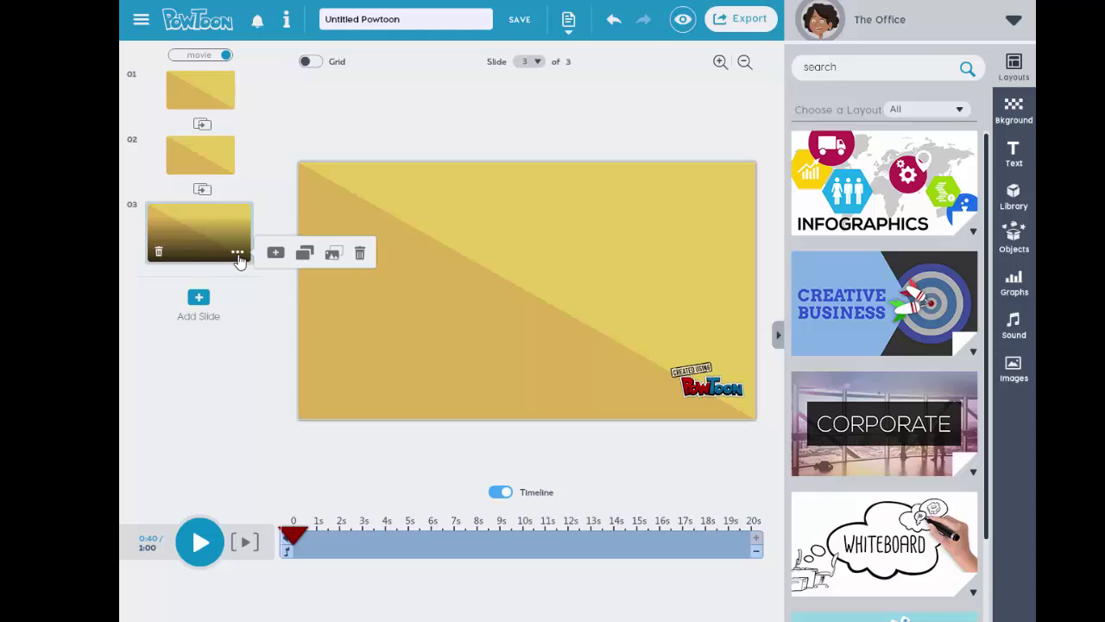
pyautogui.click(305, 252)
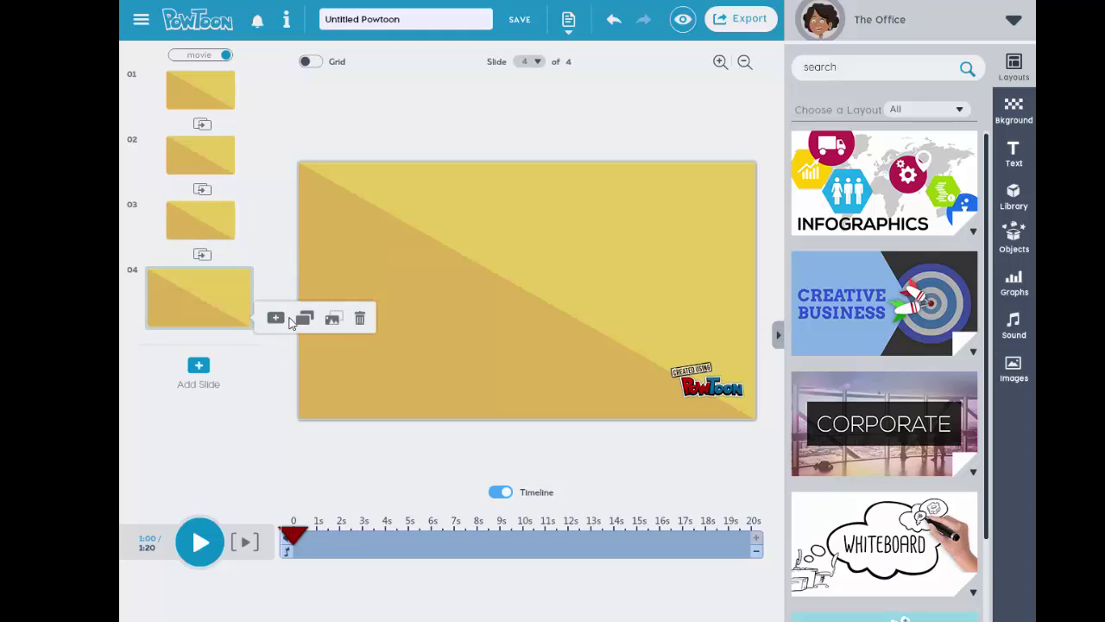
pyautogui.click(305, 318)
pyautogui.click(305, 382)
pyautogui.click(200, 87)
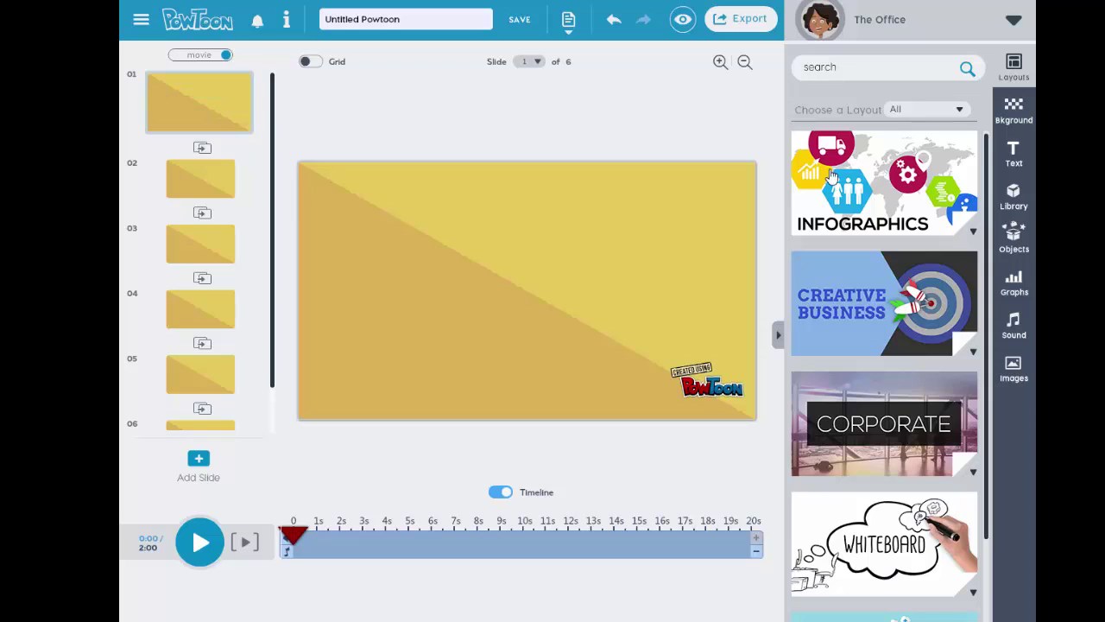
# Step: Open the Sound Manager through the Sound toolbar's voiceover track option
pyautogui.click(1016, 319)
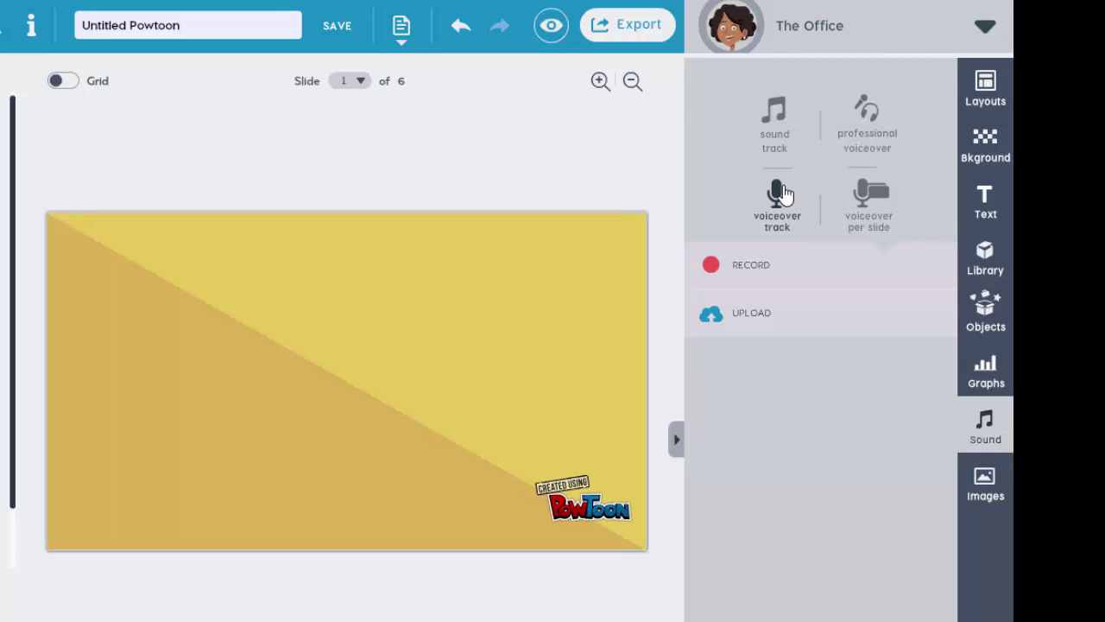
pyautogui.click(781, 195)
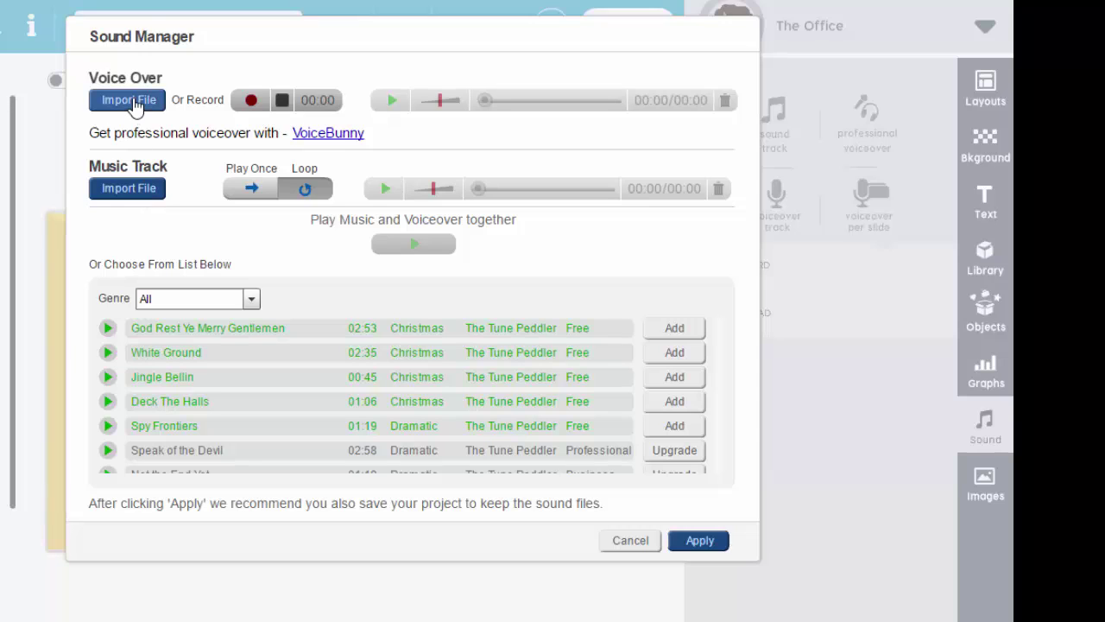
# Step: Import teaching as coaching v2.mp3 as the voice-over and apply it to the movie
pyautogui.click(130, 101)
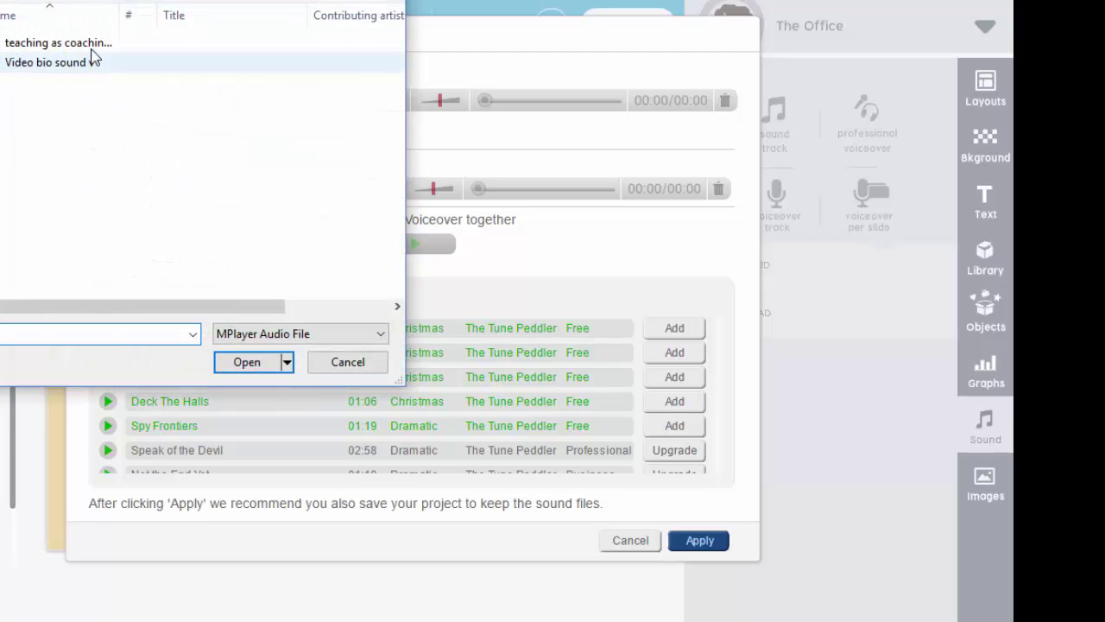
pyautogui.click(89, 45)
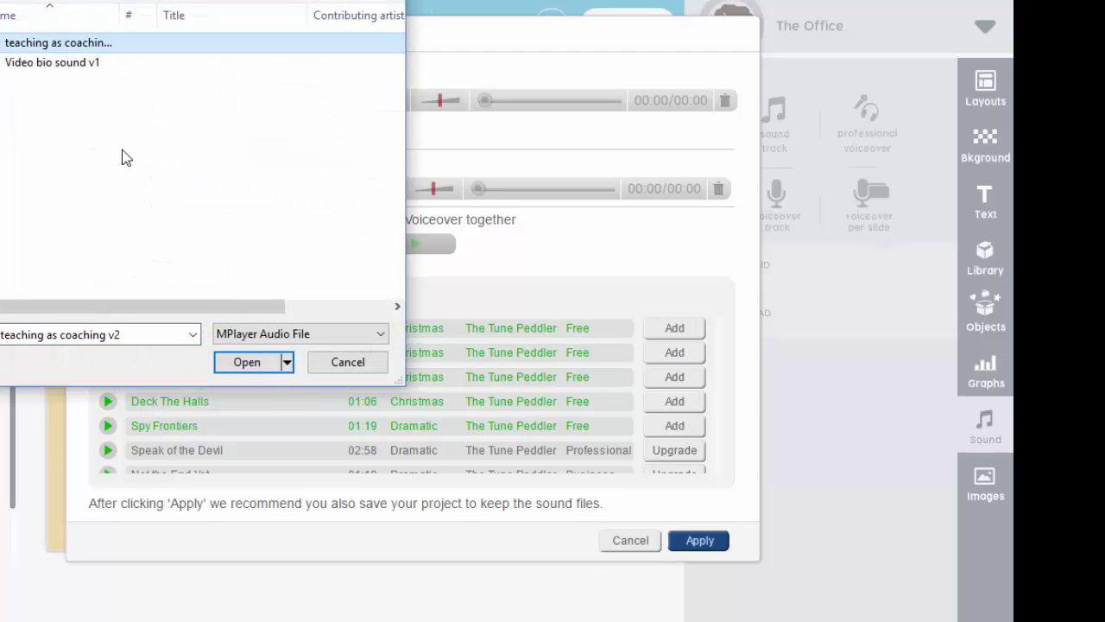
pyautogui.click(248, 367)
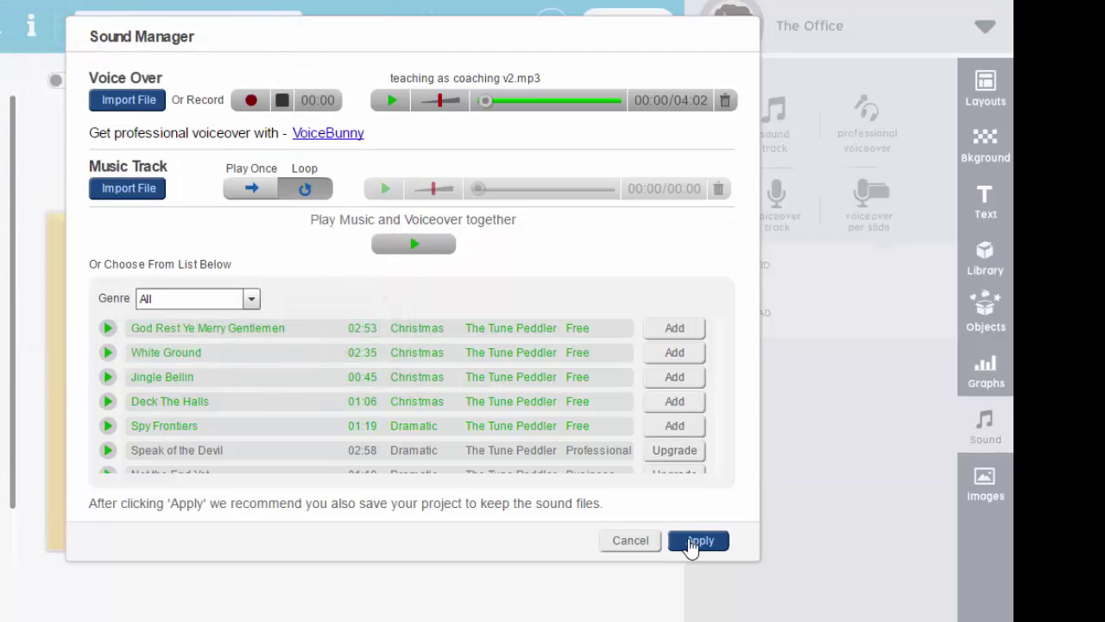
pyautogui.click(698, 543)
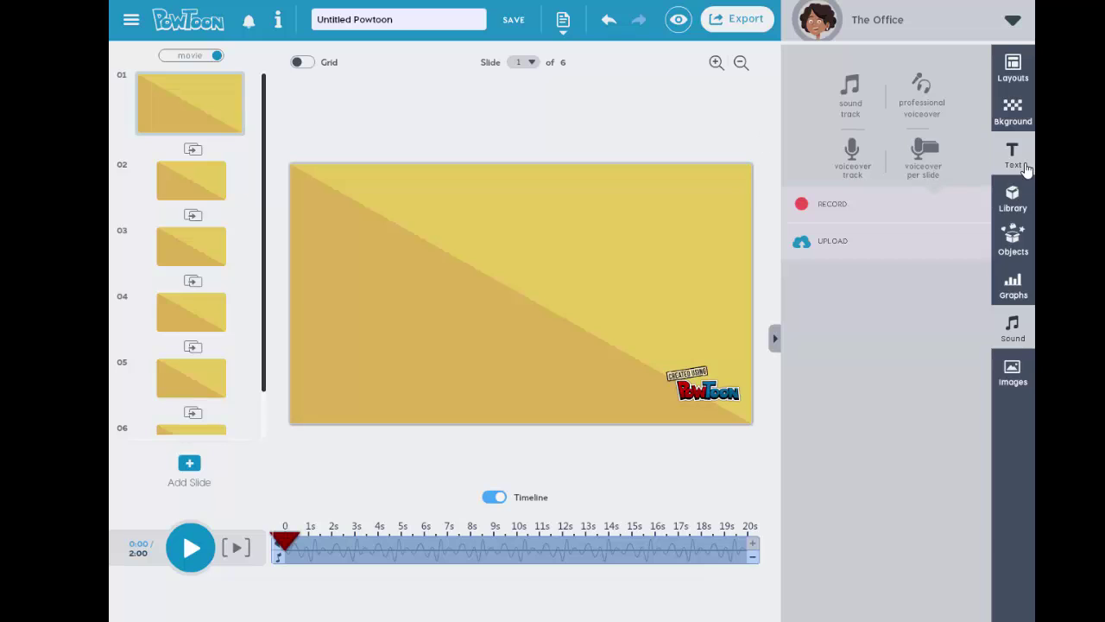
# Step: Add the Main Title preset and replace its title with 'Teaching as Coaching'
pyautogui.click(1026, 167)
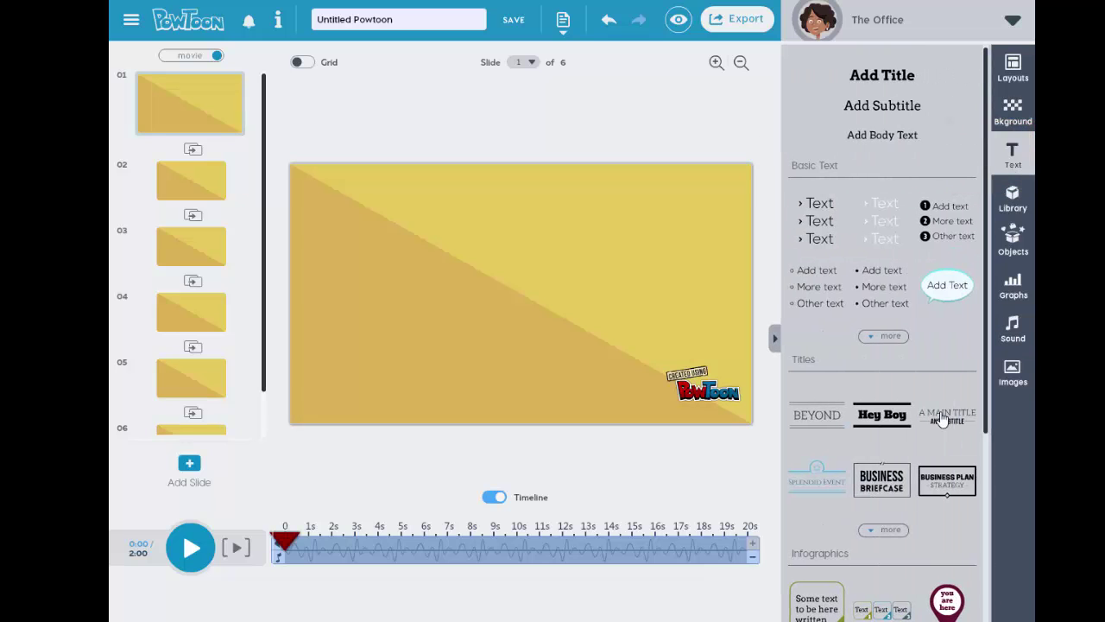
pyautogui.click(942, 418)
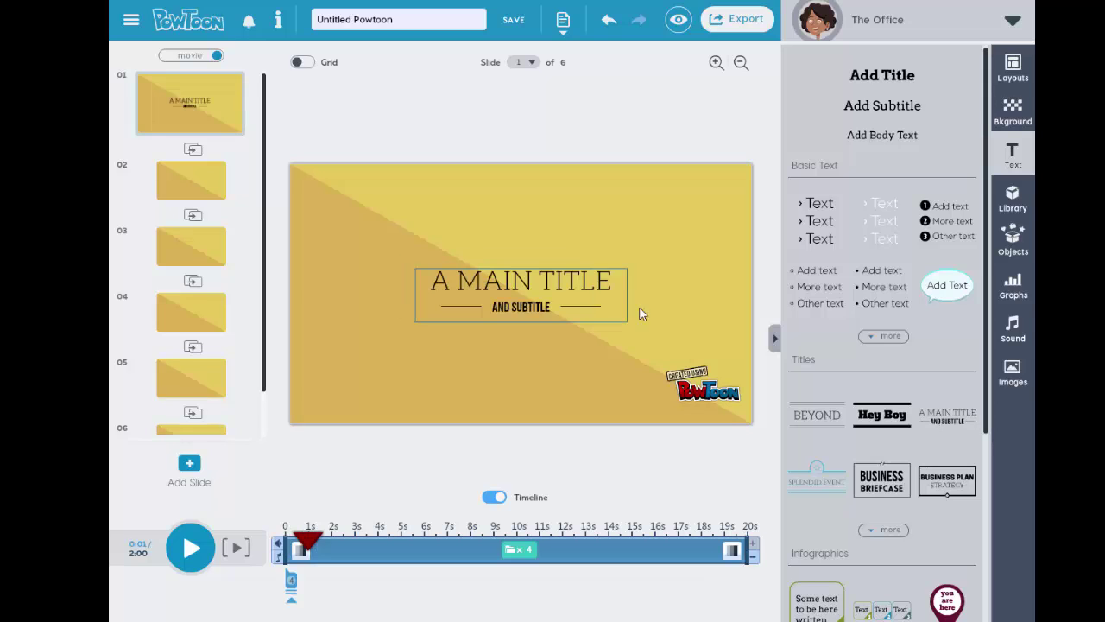
pyautogui.doubleClick(610, 282)
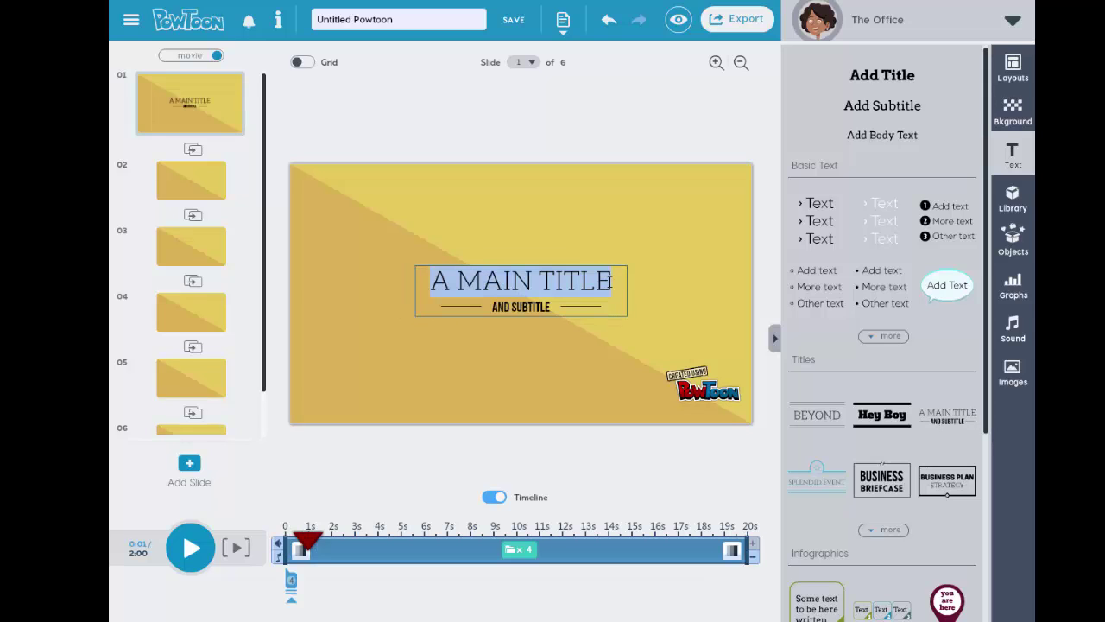
pyautogui.write('Teaching as Coaching')
# Step: Widen the title box onto one line and set its font size to 54
pyautogui.moveTo(415, 267); pyautogui.dragTo(335, 275)
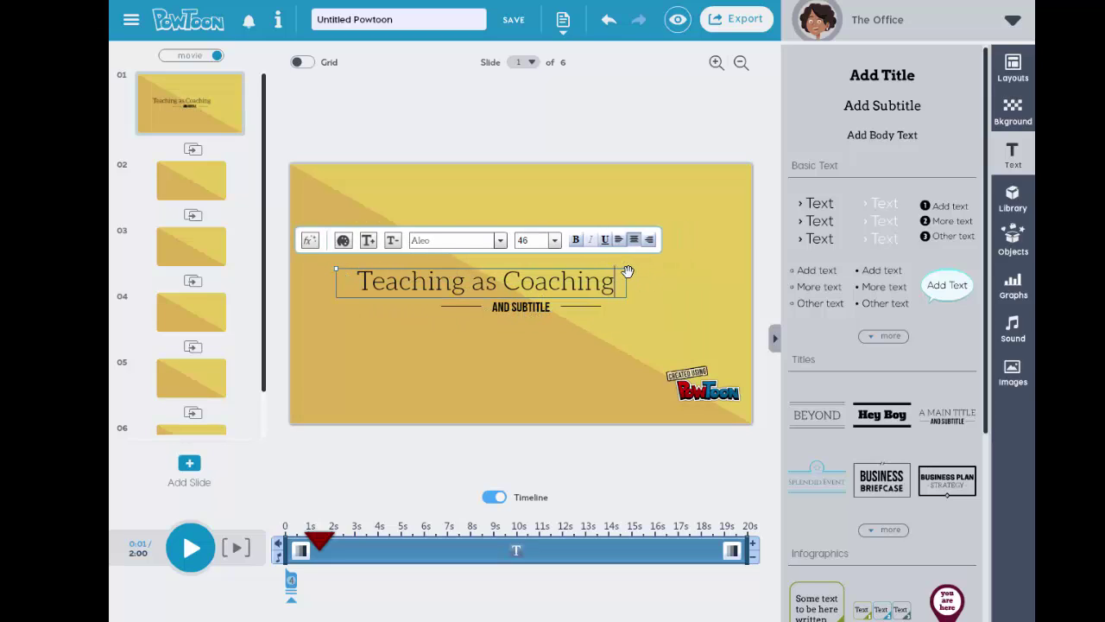
pyautogui.moveTo(628, 272); pyautogui.dragTo(716, 270)
pyautogui.click(598, 243)
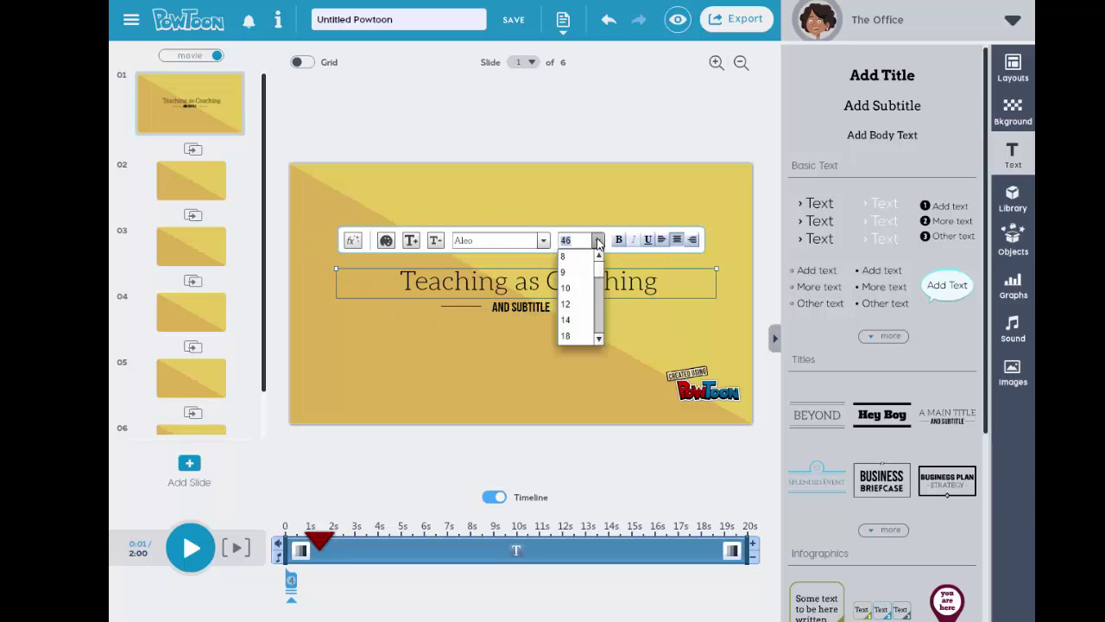
pyautogui.click(527, 310)
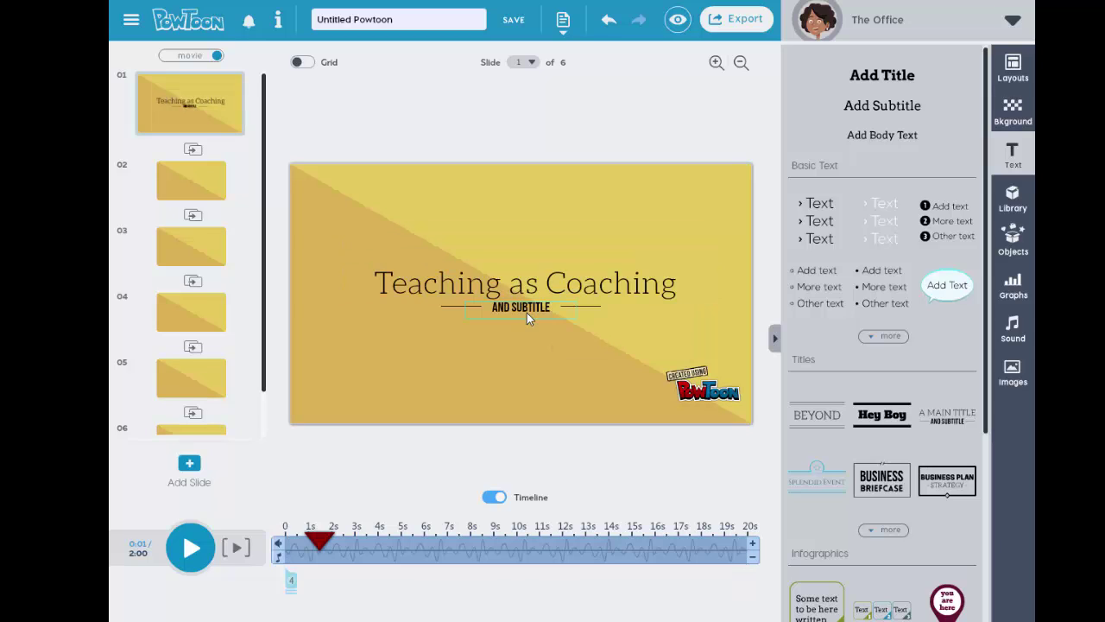
pyautogui.click(526, 313)
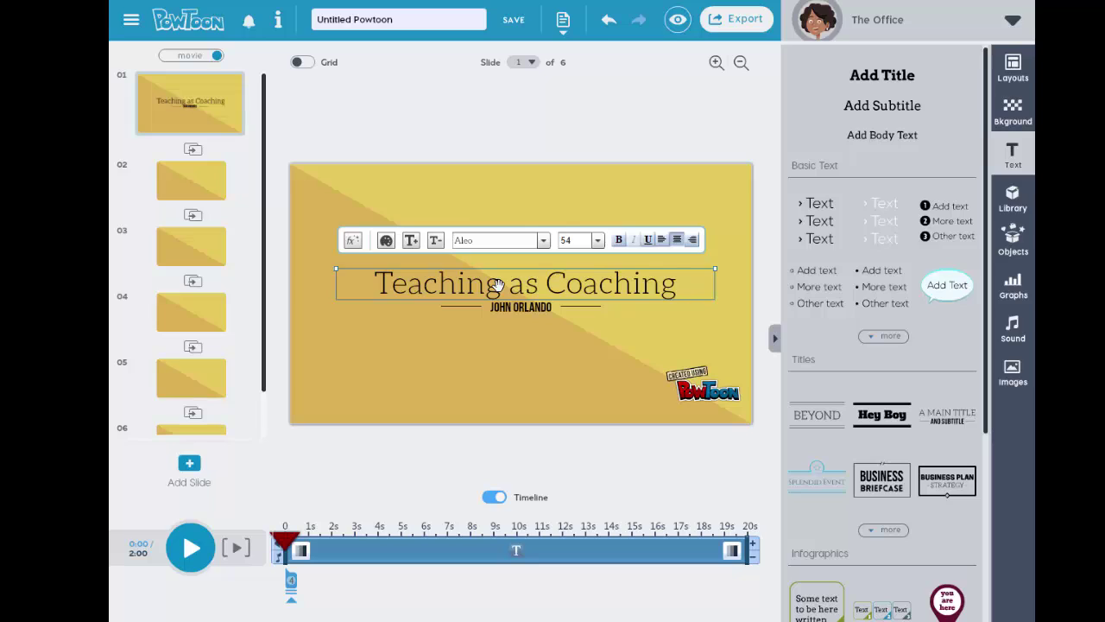
# Step: Give the slide 1 title a Pop entrance effect and preview the movie
pyautogui.doubleClick(498, 285)
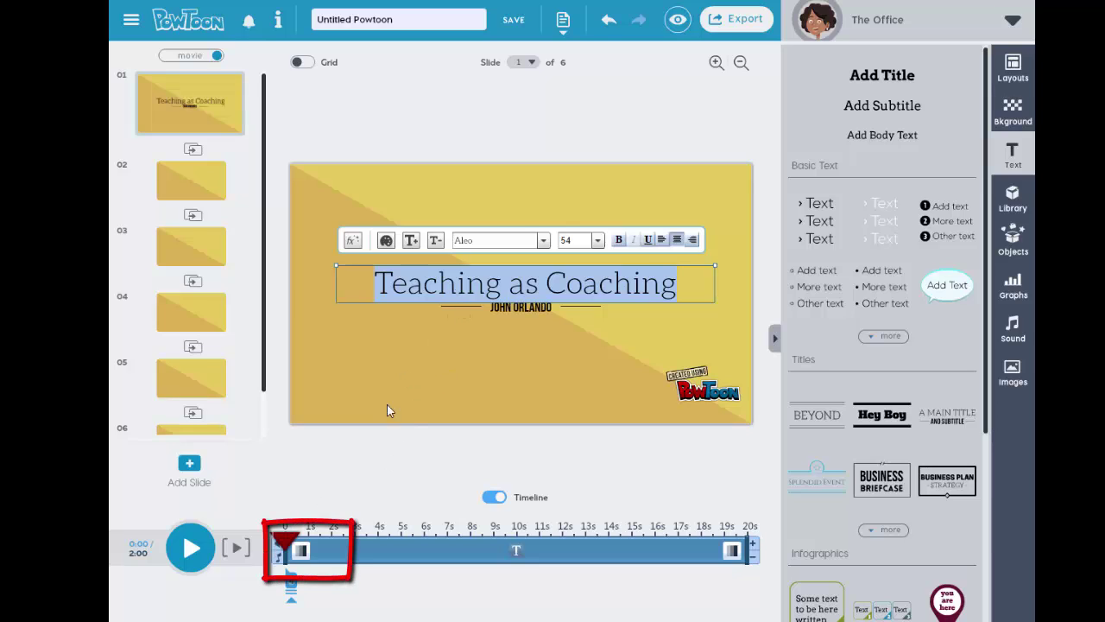
pyautogui.moveTo(291, 585)
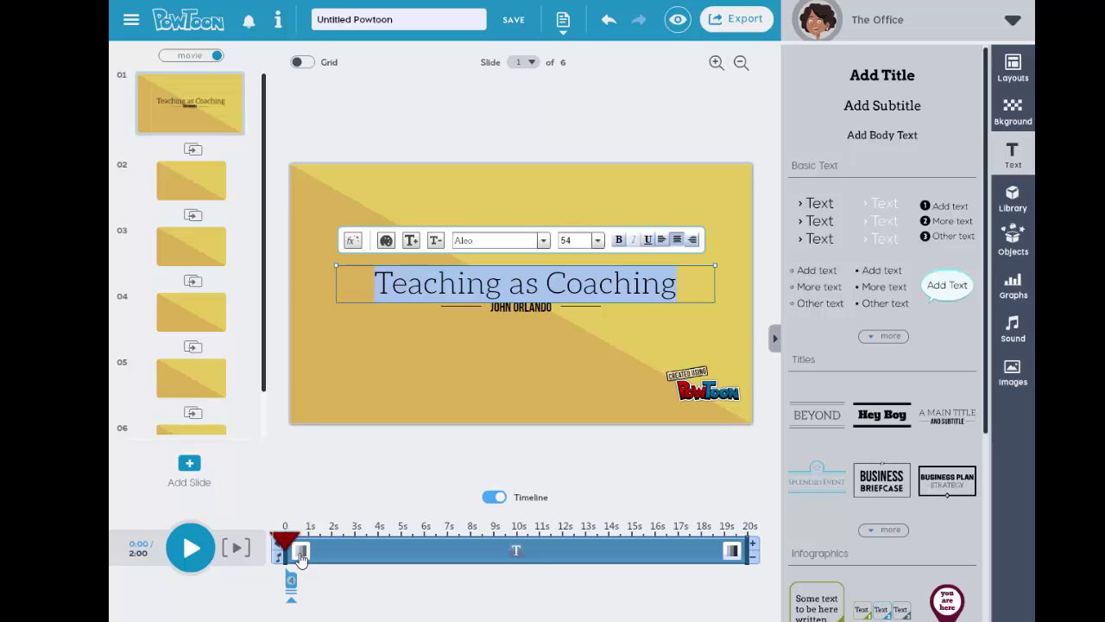
pyautogui.click(301, 553)
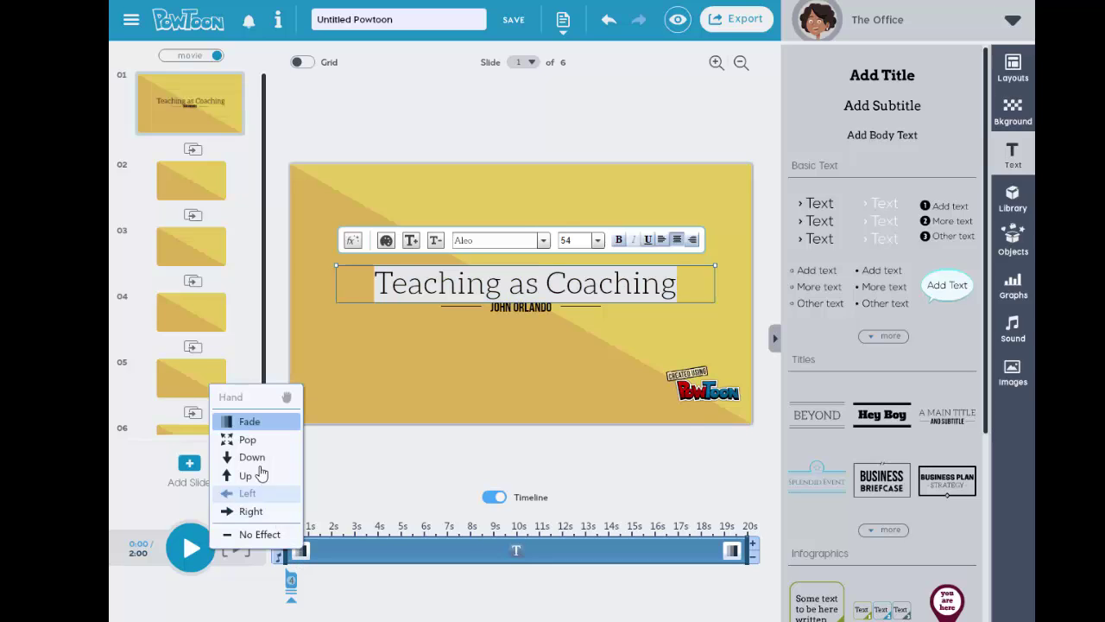
pyautogui.click(248, 442)
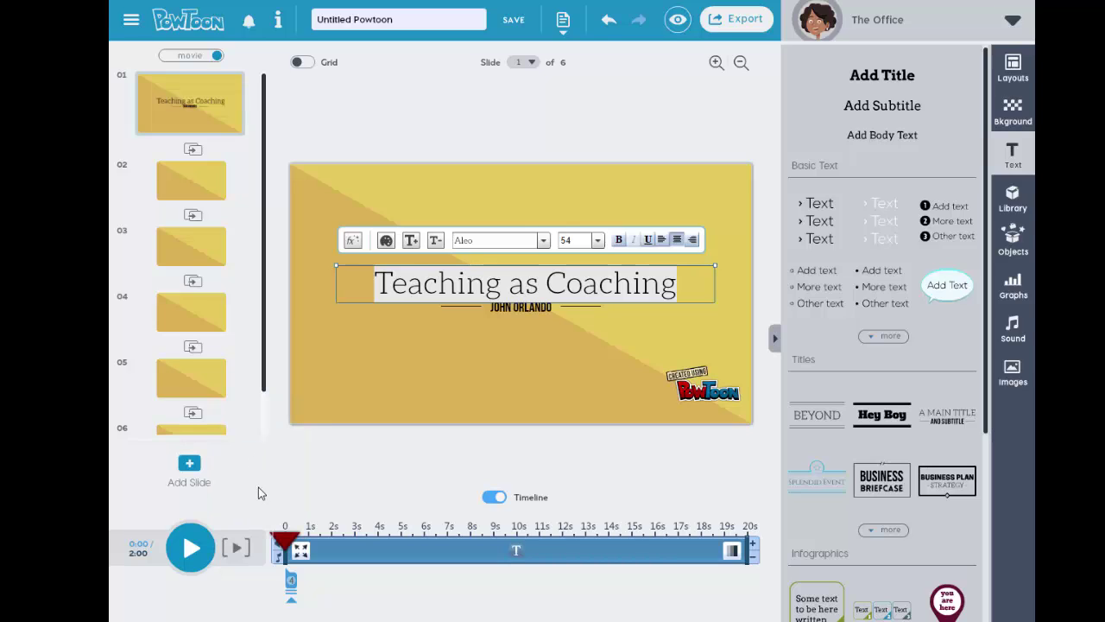
pyautogui.click(301, 553)
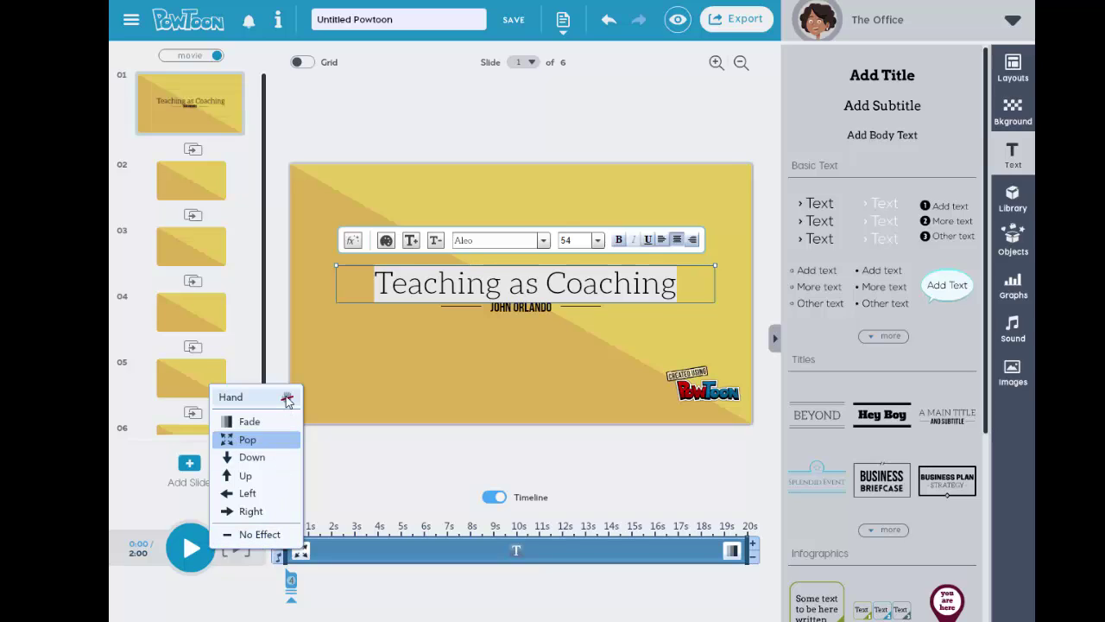
pyautogui.click(293, 572)
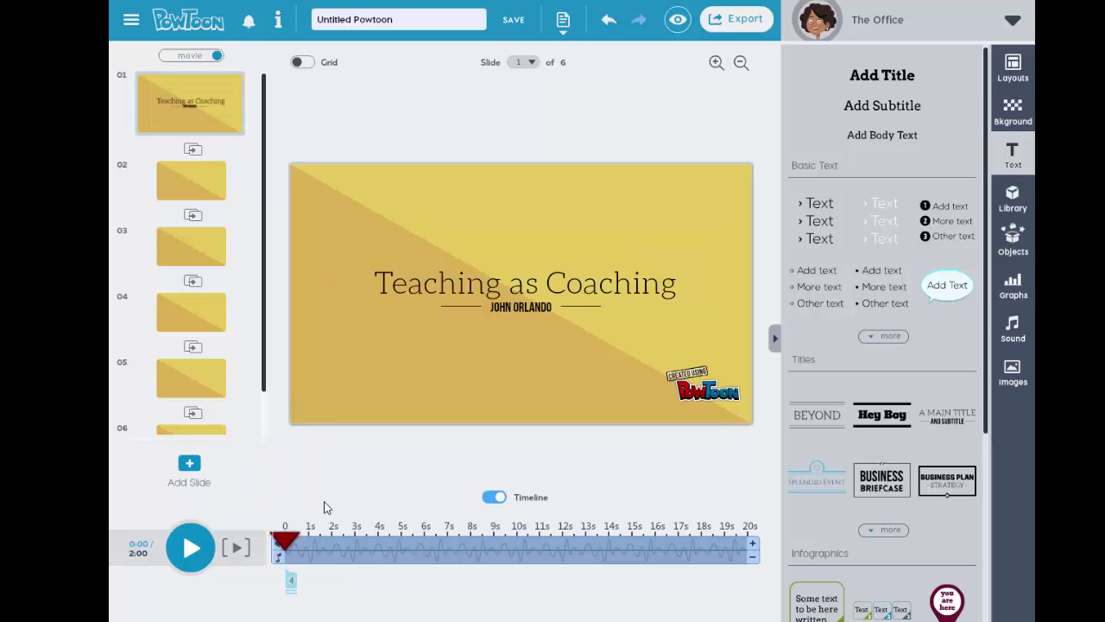
pyautogui.click(191, 552)
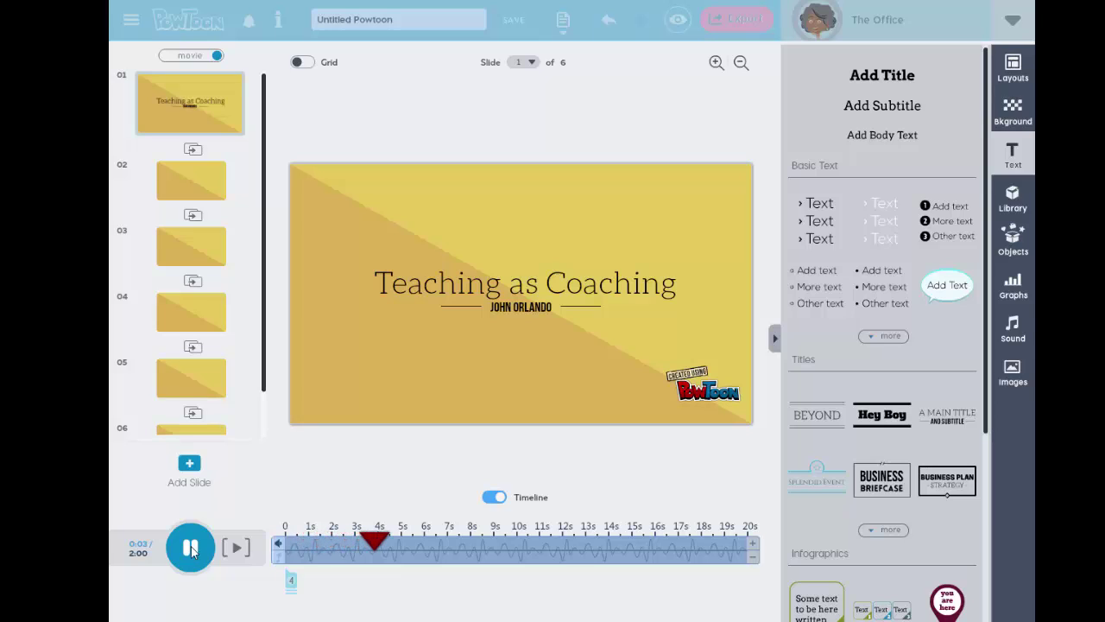
pyautogui.click(192, 552)
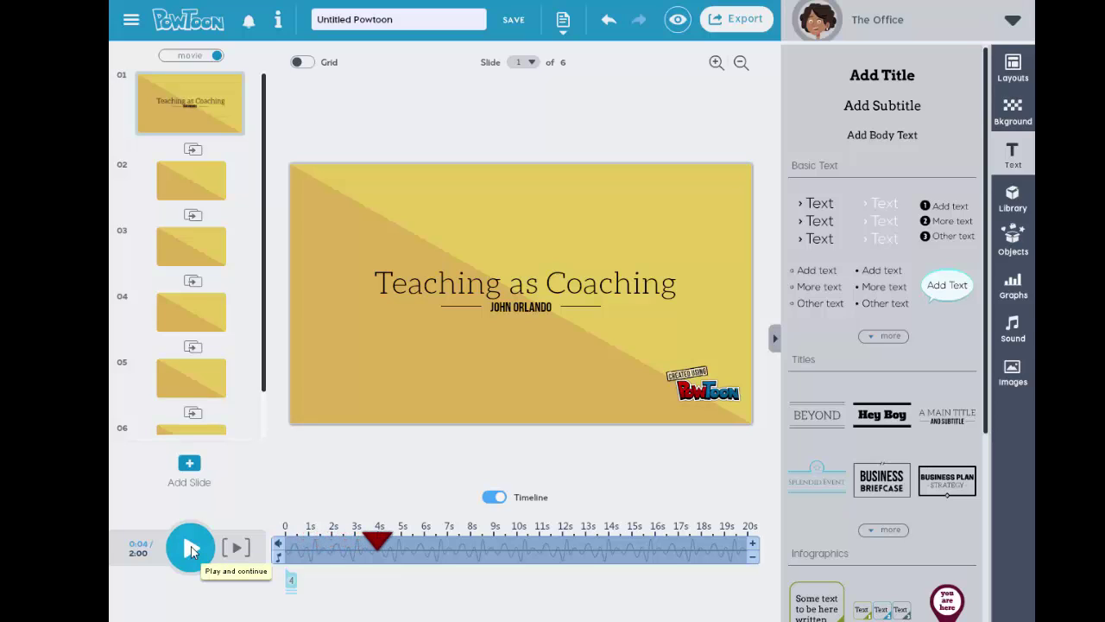
# Step: Shorten the title's timing bar to about 4 seconds and give it a Pop exit
pyautogui.click(292, 585)
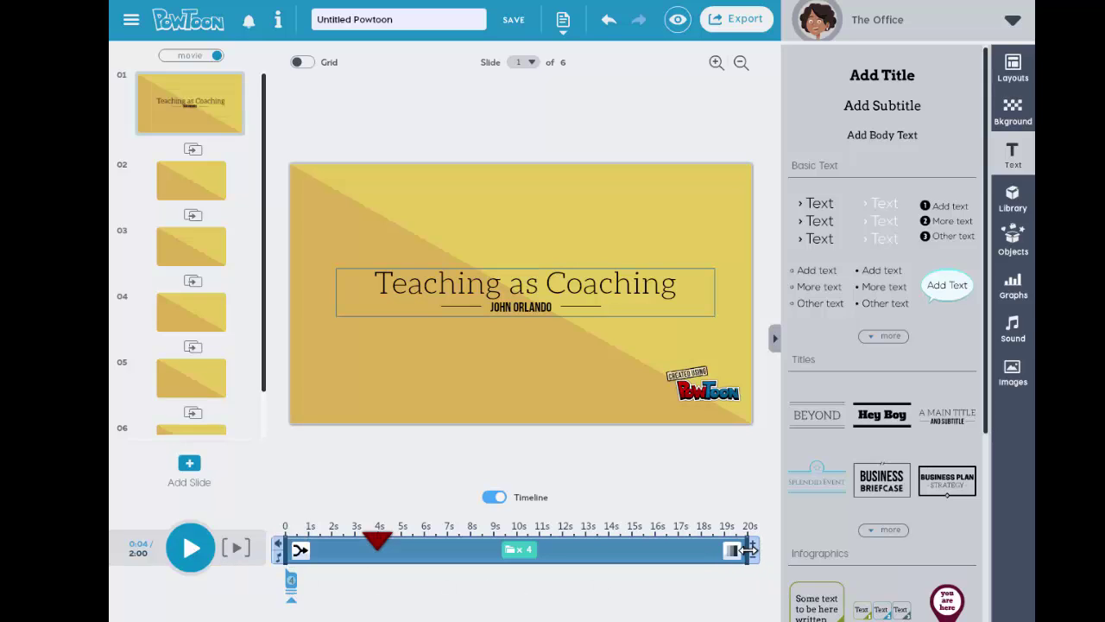
pyautogui.moveTo(747, 549); pyautogui.dragTo(374, 553)
pyautogui.click(363, 556)
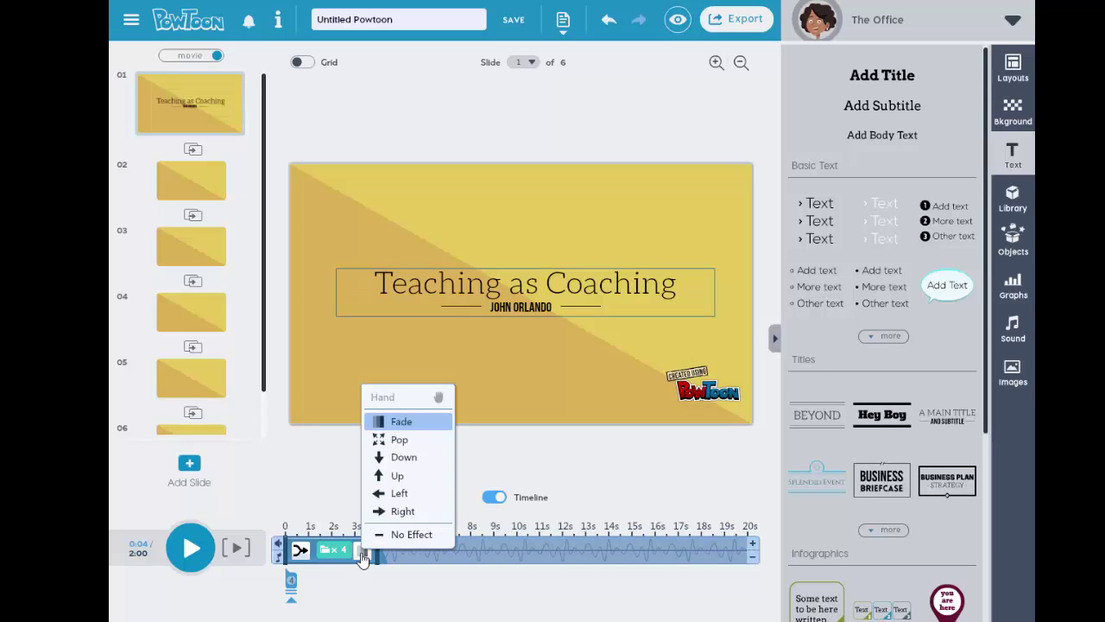
pyautogui.click(388, 441)
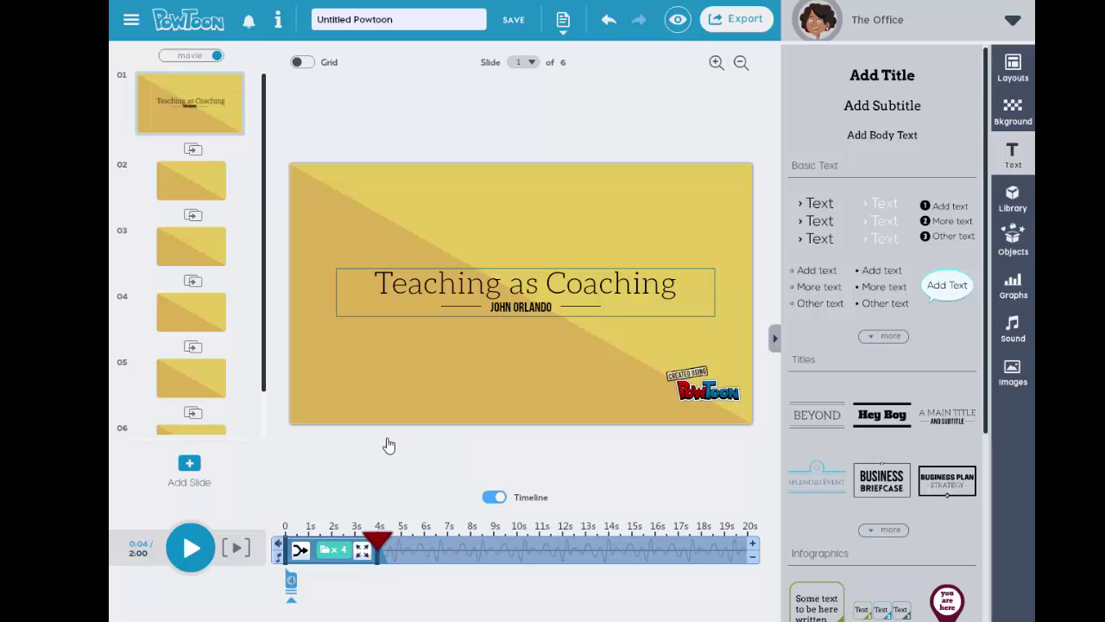
pyautogui.click(402, 540)
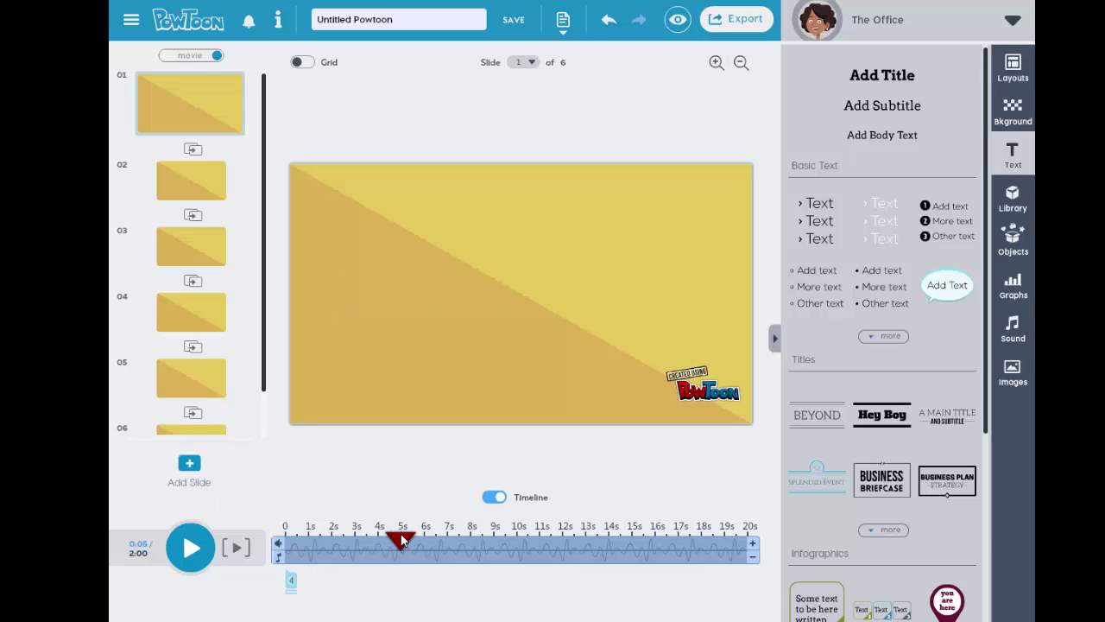
# Step: Insert the Lecture.jpg photo from My Images onto slide 1
pyautogui.click(1010, 383)
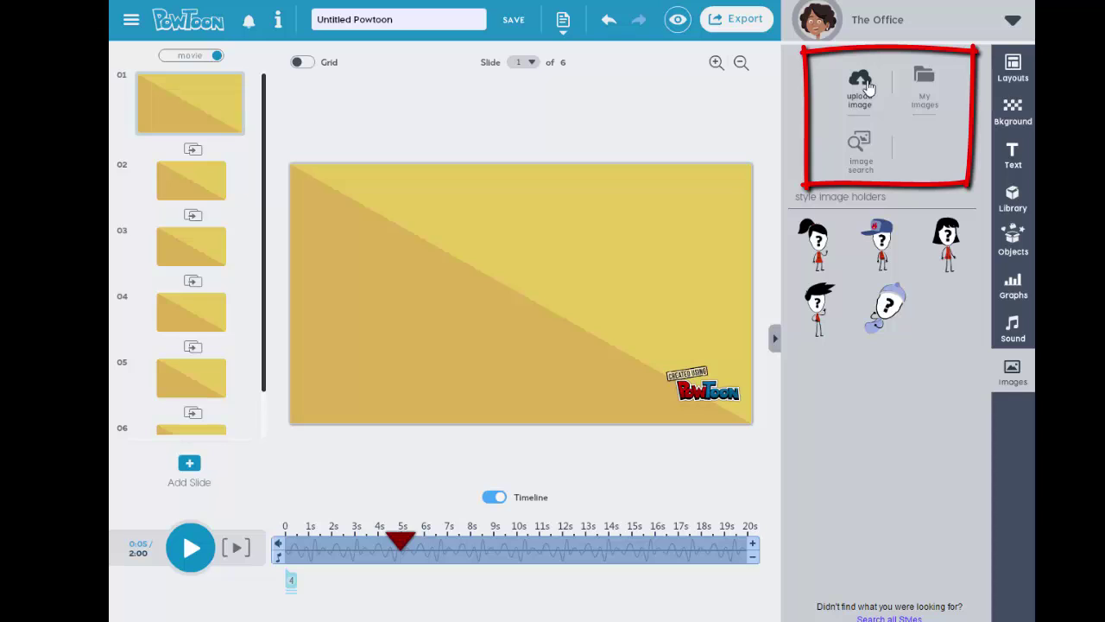
pyautogui.click(924, 91)
pyautogui.click(393, 248)
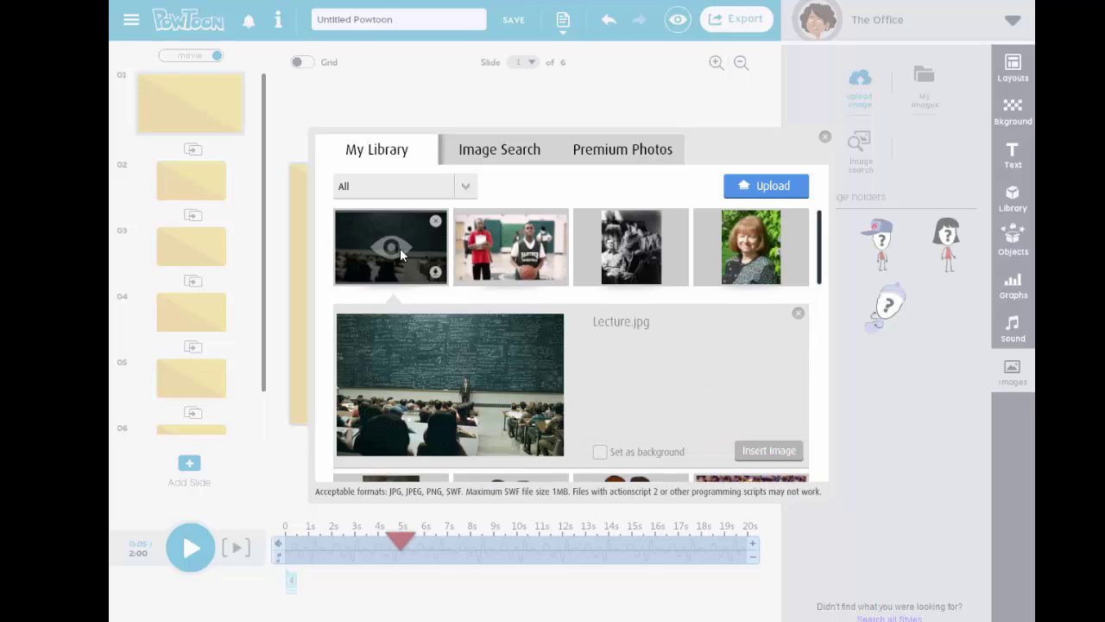
pyautogui.click(777, 452)
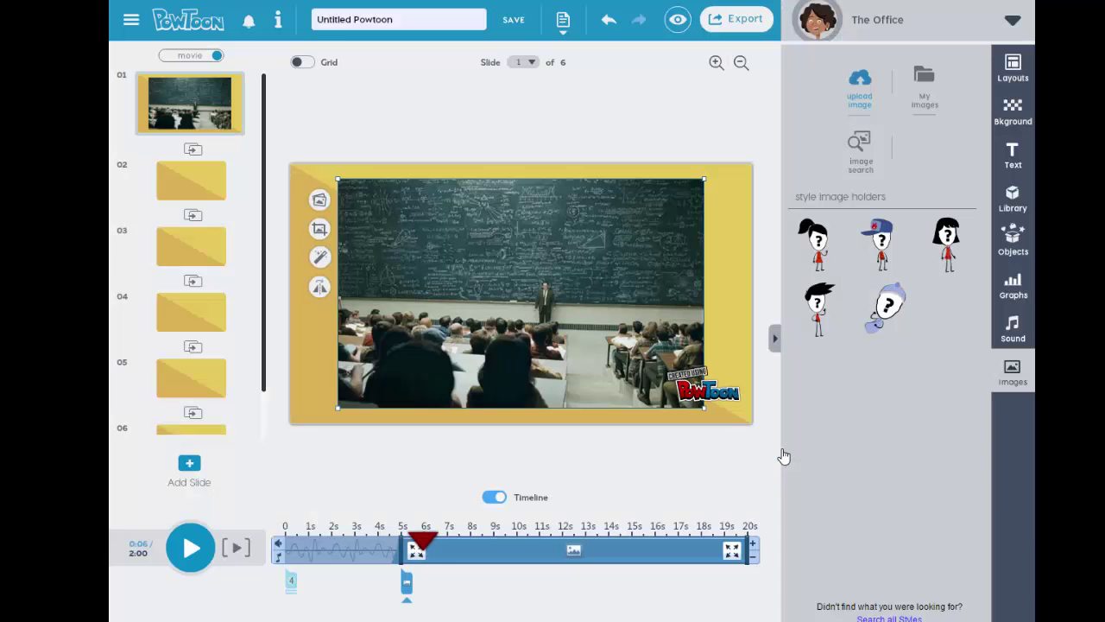
# Step: Give the lecture photo a Left entrance effect so it slides in by hand
pyautogui.click(415, 557)
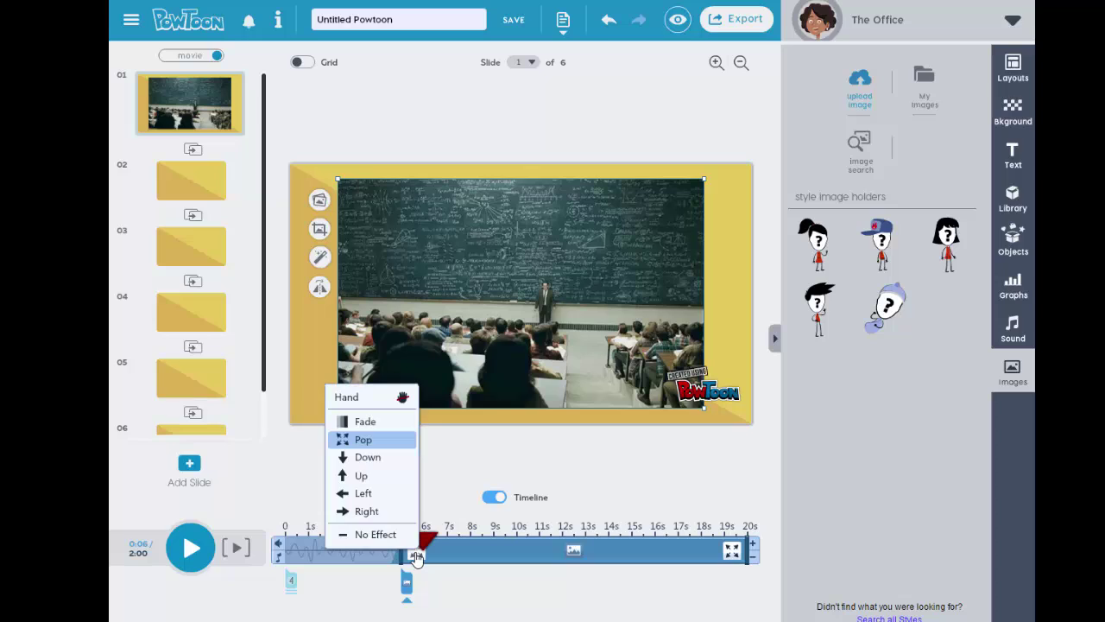
pyautogui.click(367, 493)
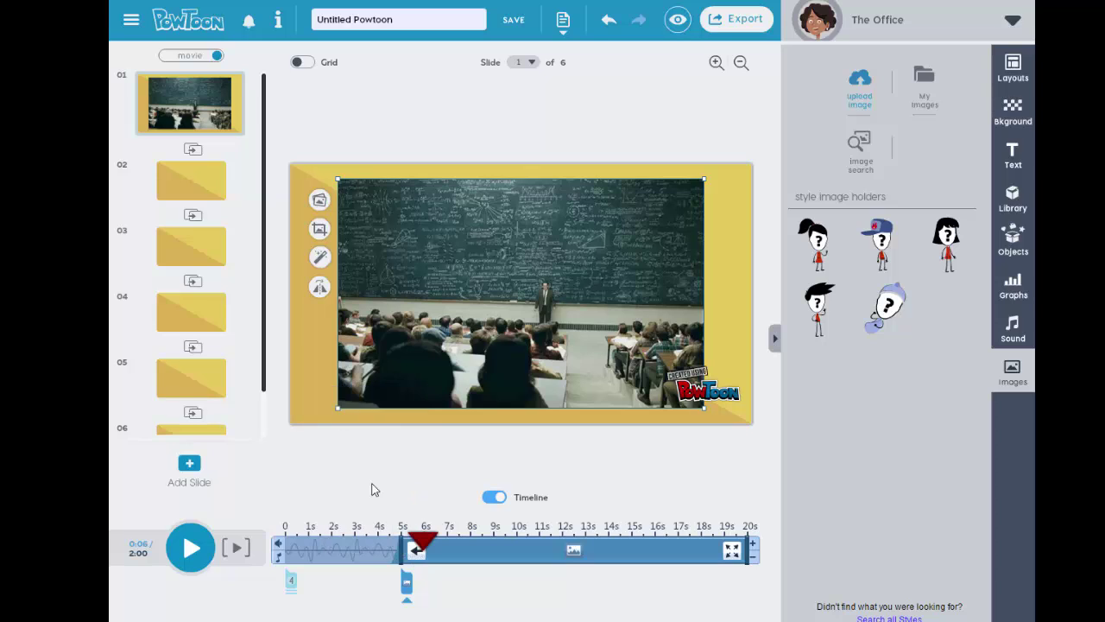
pyautogui.click(418, 555)
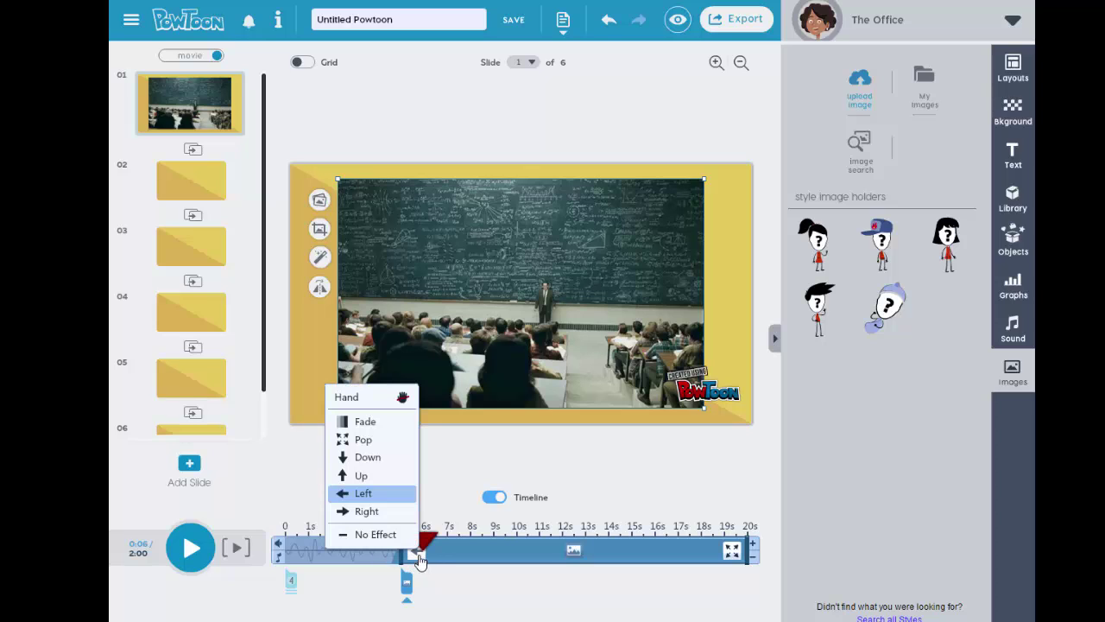
pyautogui.click(437, 442)
# Step: Play slide 1 from about 2.5 seconds through the photo animation until slide 2 appears
pyautogui.click(346, 539)
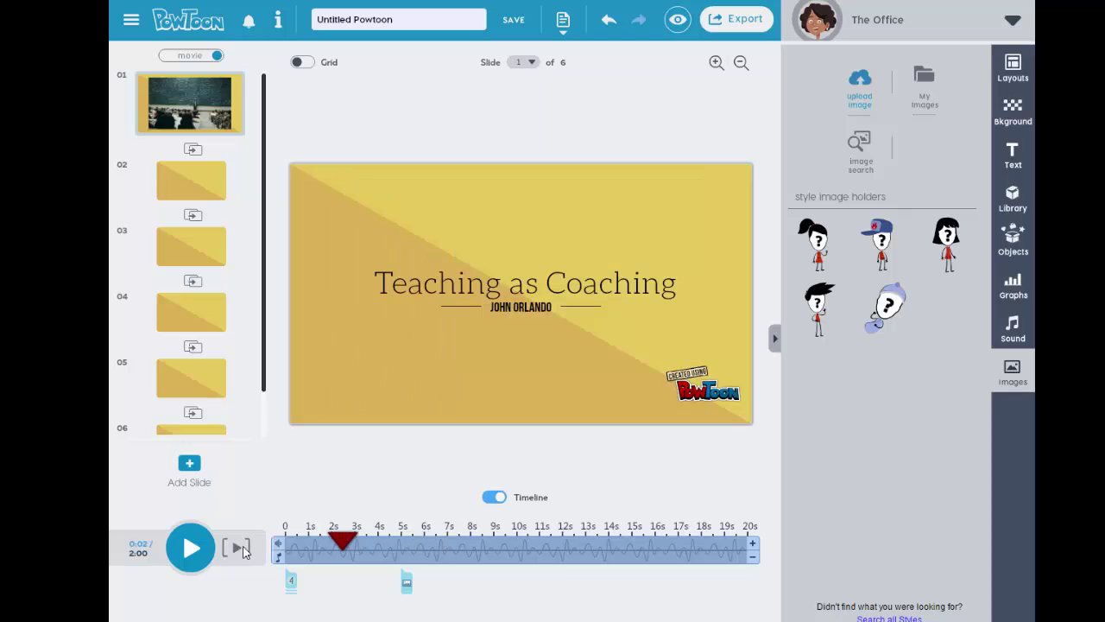
pyautogui.click(192, 549)
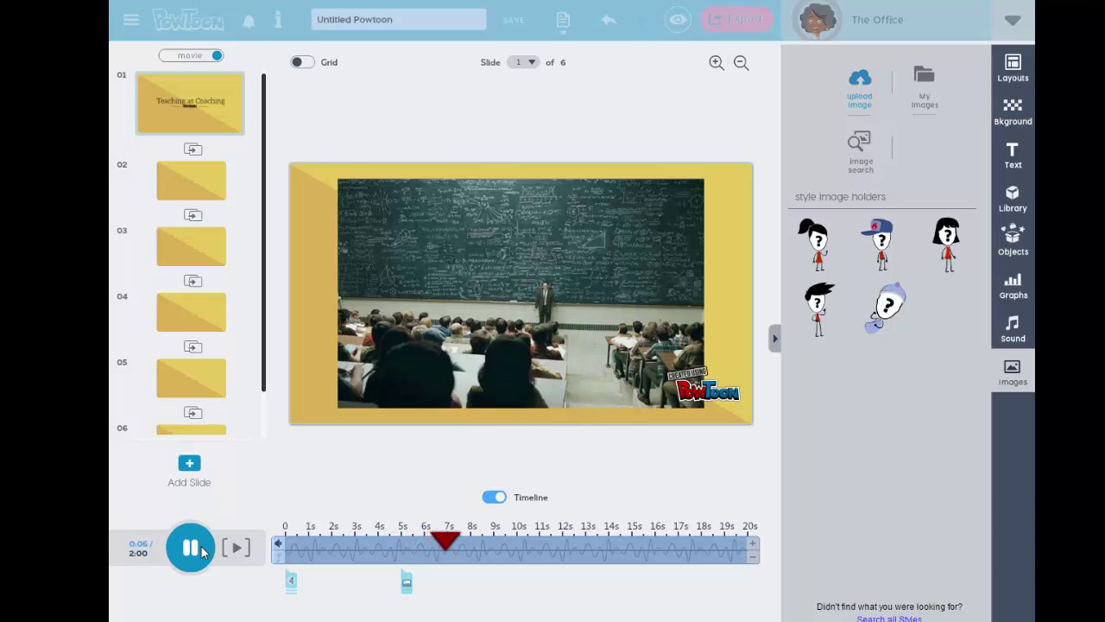
pyautogui.click(192, 549)
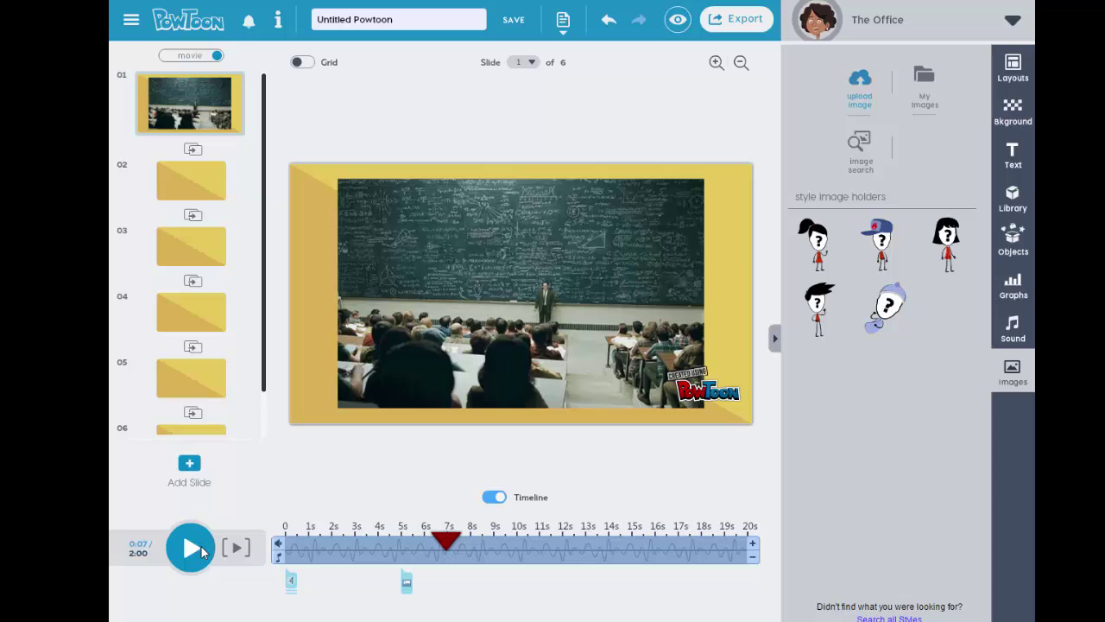
pyautogui.click(201, 551)
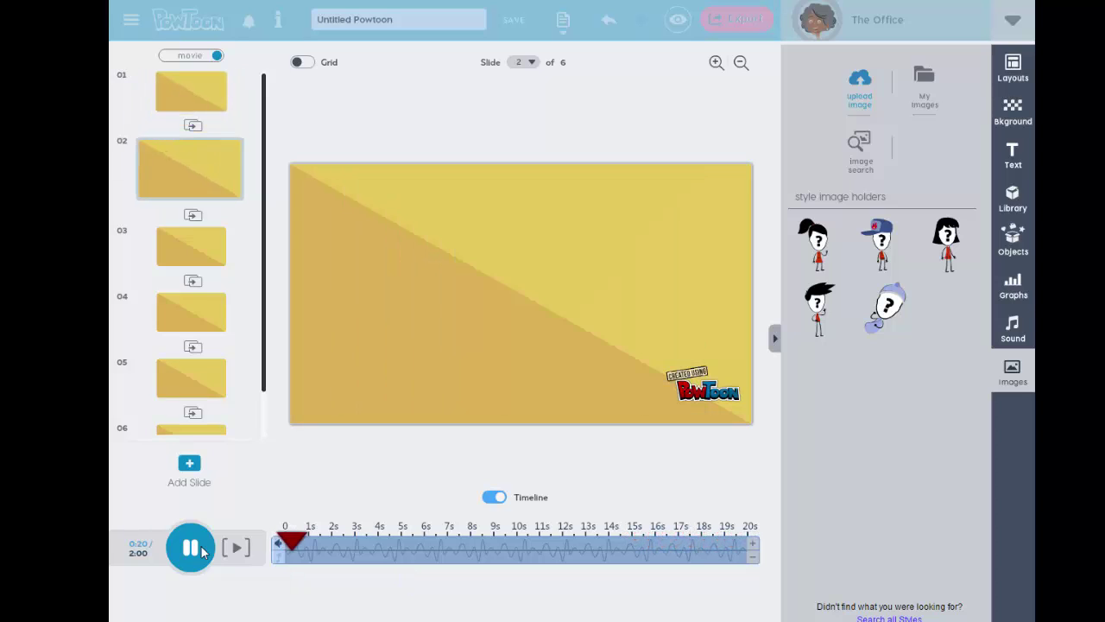
pyautogui.click(191, 548)
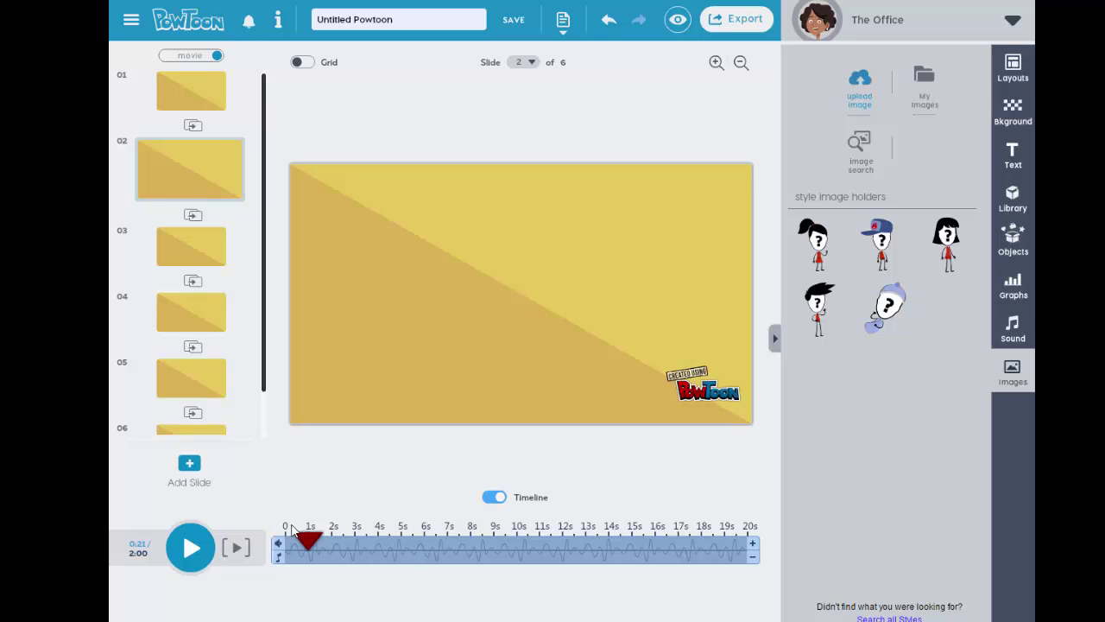
# Step: Duplicate the classroom slide 1 as slide 2 and preview its animation
pyautogui.click(193, 94)
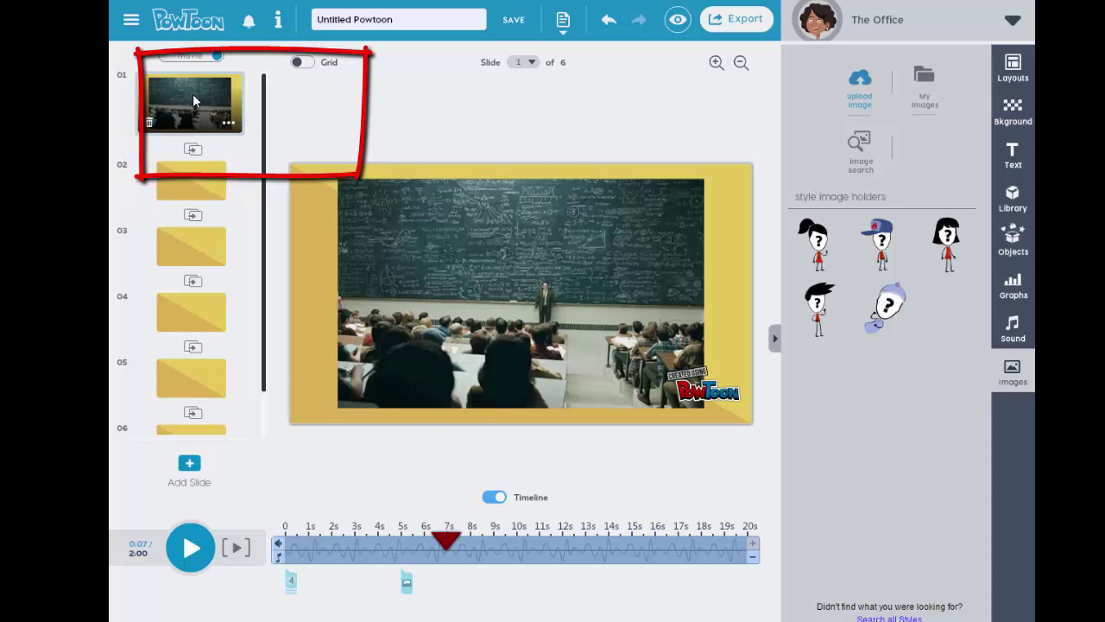
pyautogui.click(227, 127)
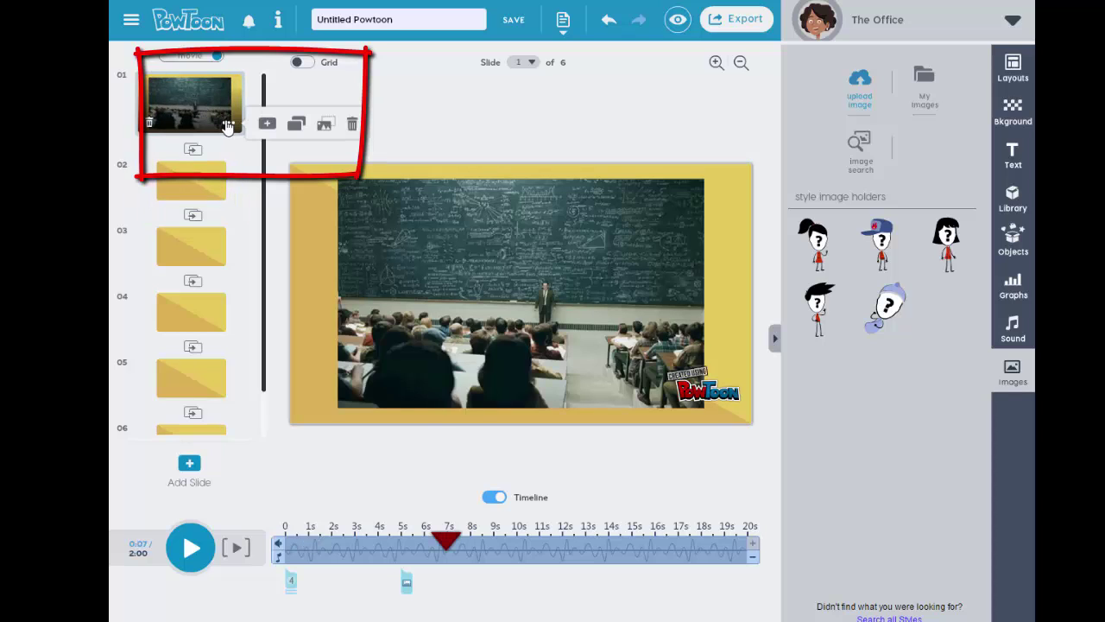
pyautogui.click(325, 126)
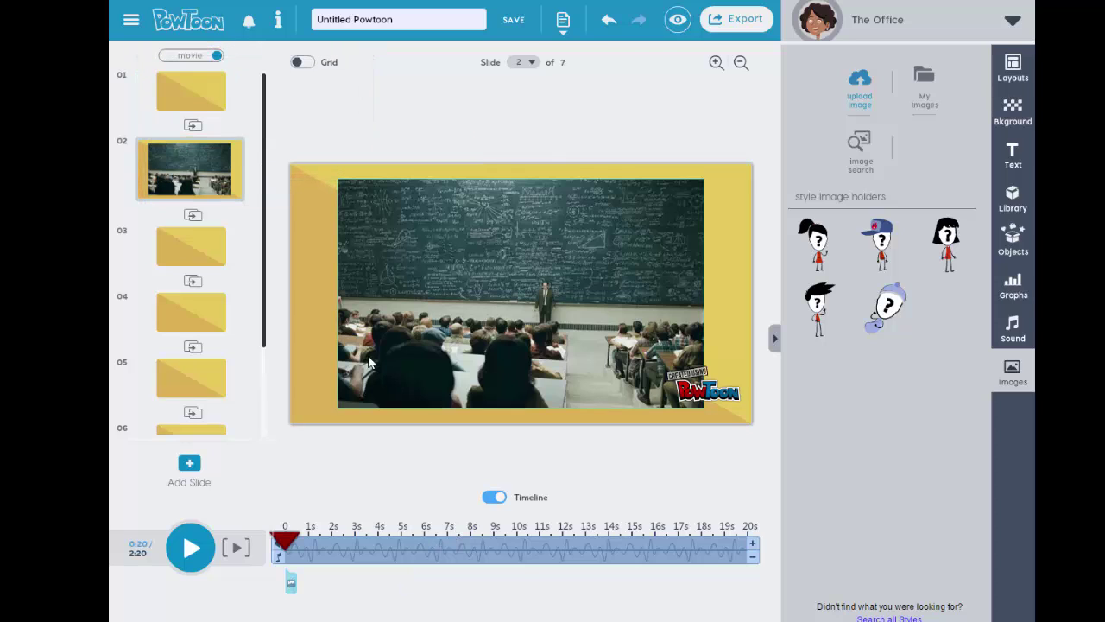
pyautogui.click(191, 549)
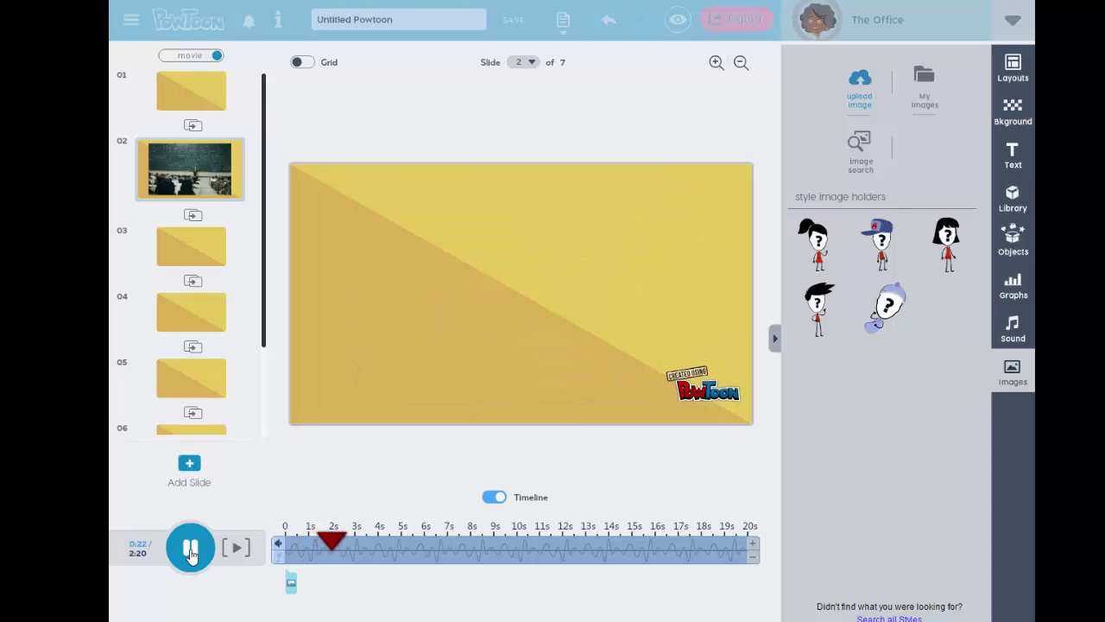
pyautogui.click(191, 551)
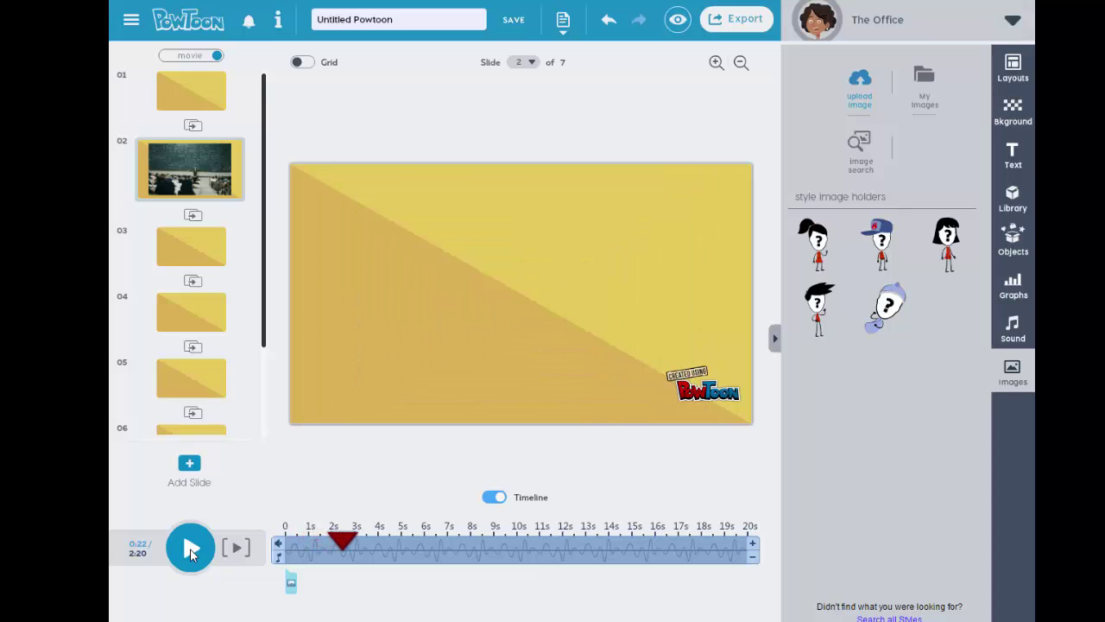
# Step: Extend the classroom image's timeline bar to about 4s and make it exit to the Right
pyautogui.click(291, 582)
pyautogui.click(312, 542)
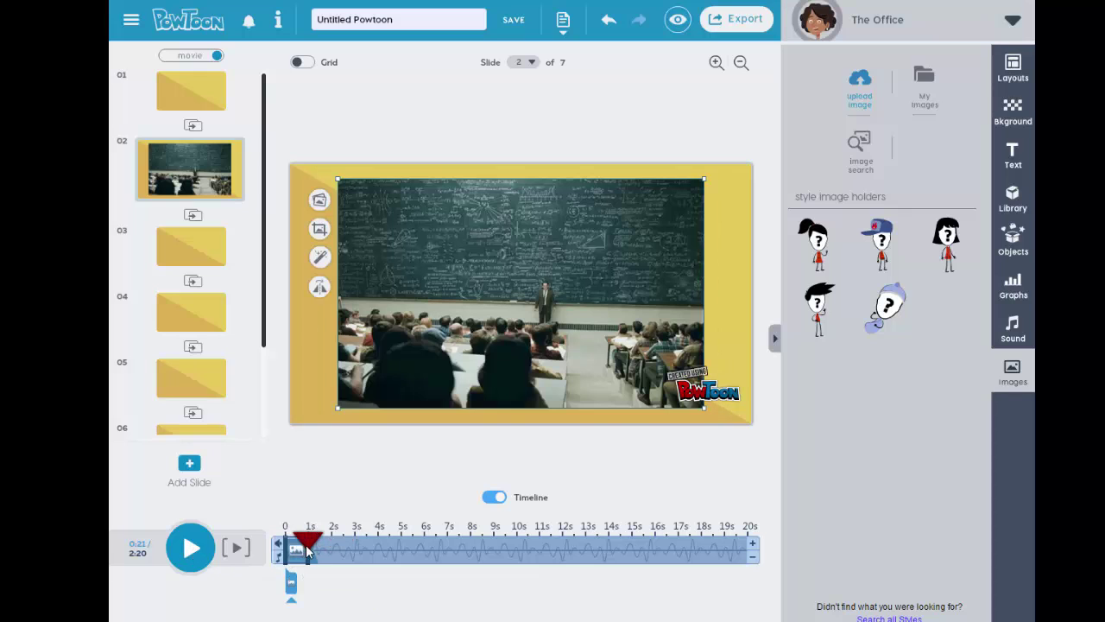
pyautogui.moveTo(307, 550); pyautogui.dragTo(373, 548)
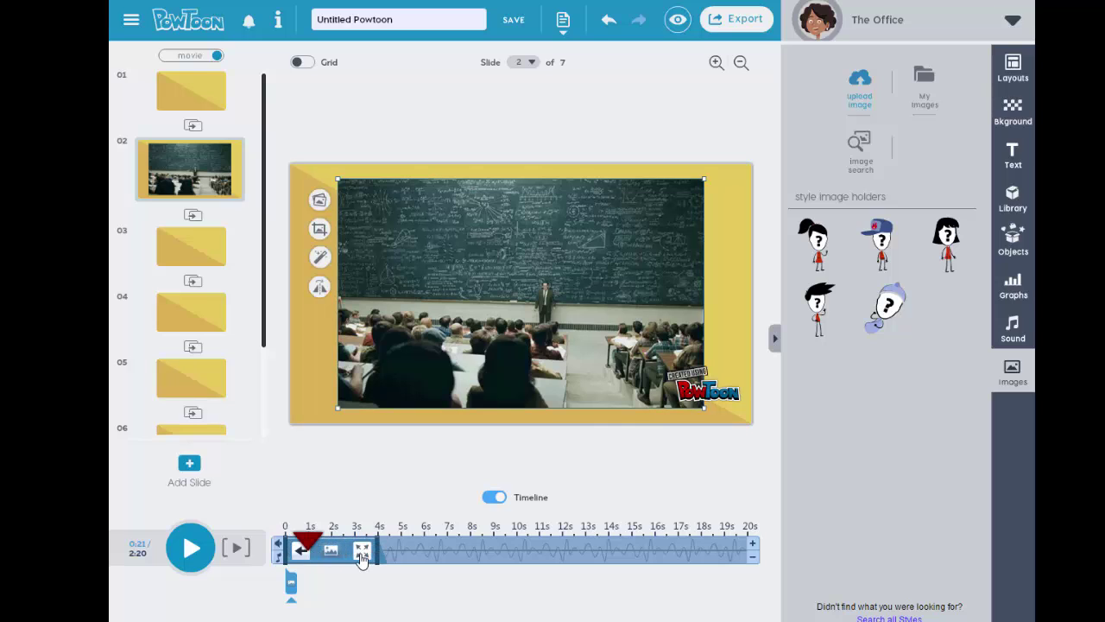
pyautogui.click(361, 554)
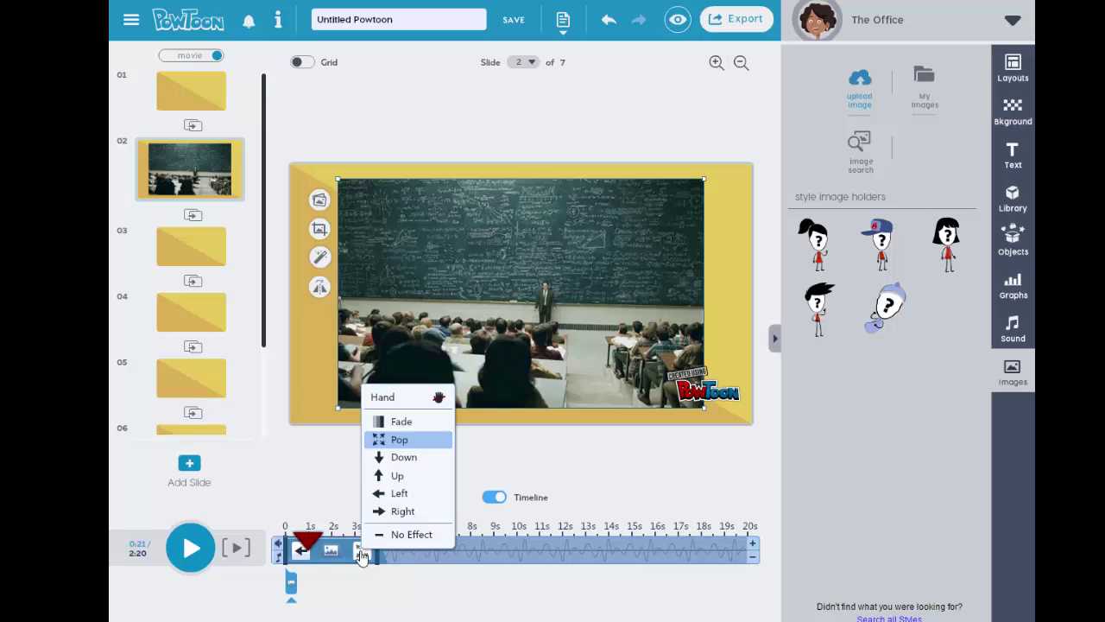
pyautogui.click(390, 513)
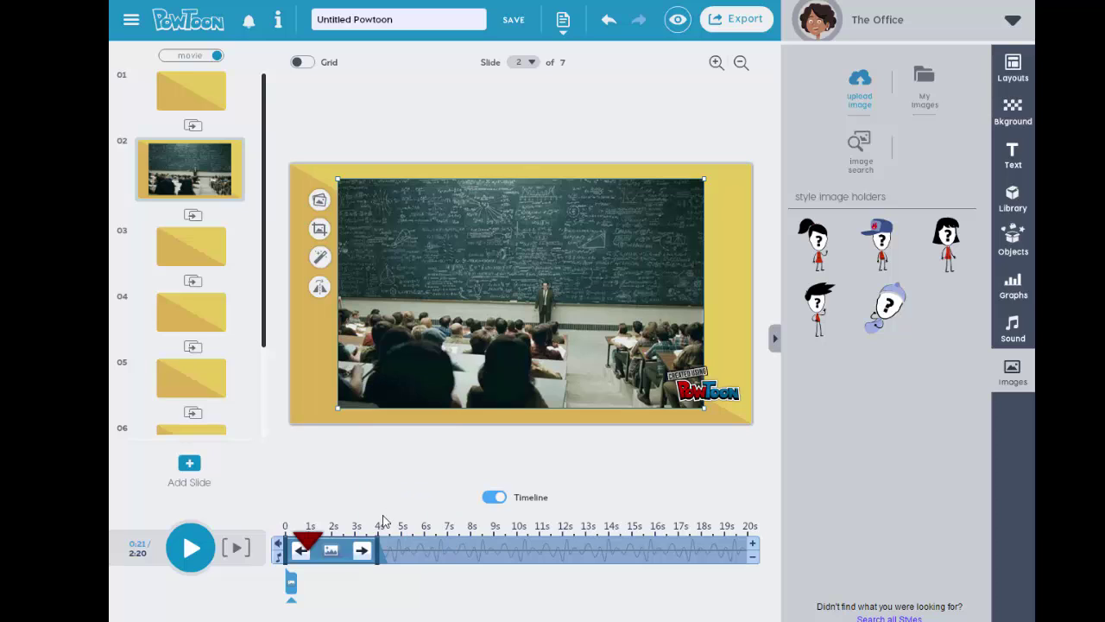
pyautogui.click(361, 554)
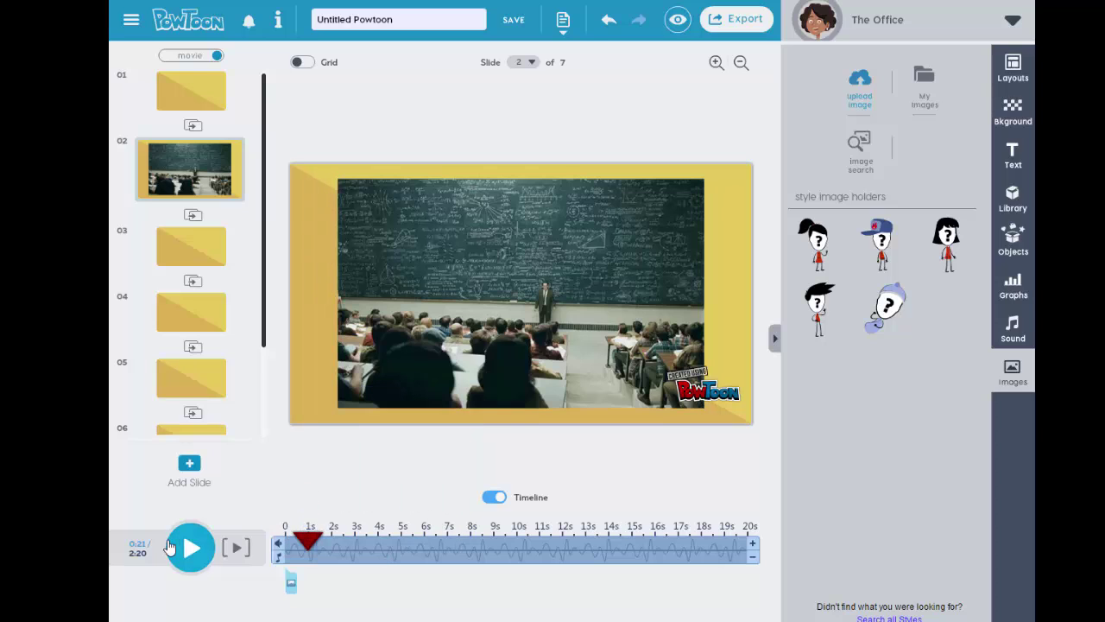
pyautogui.click(191, 548)
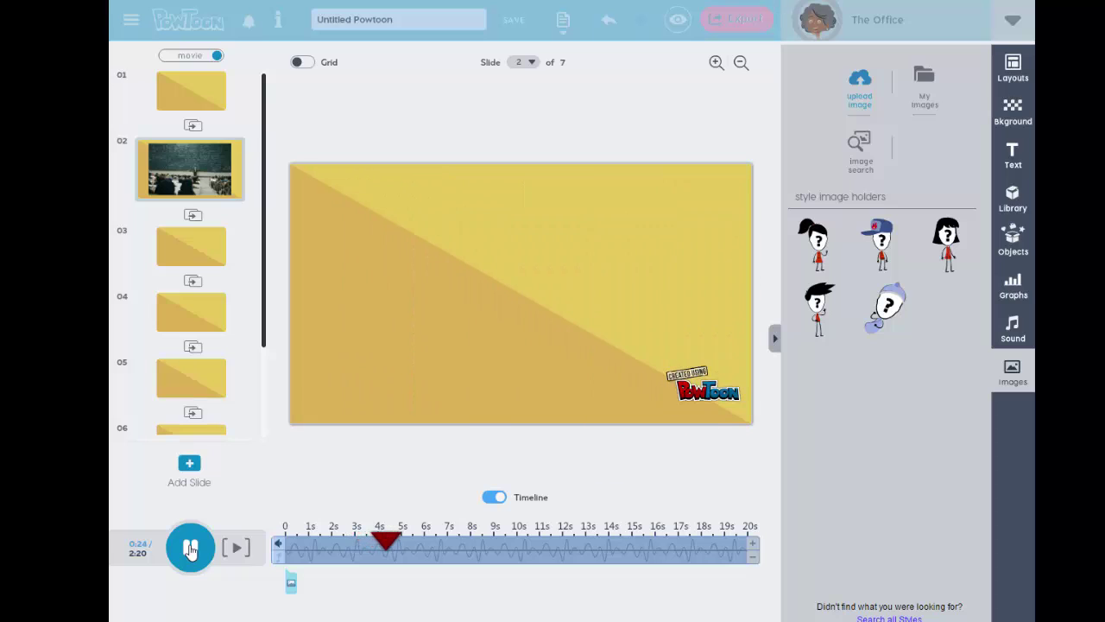
pyautogui.click(191, 548)
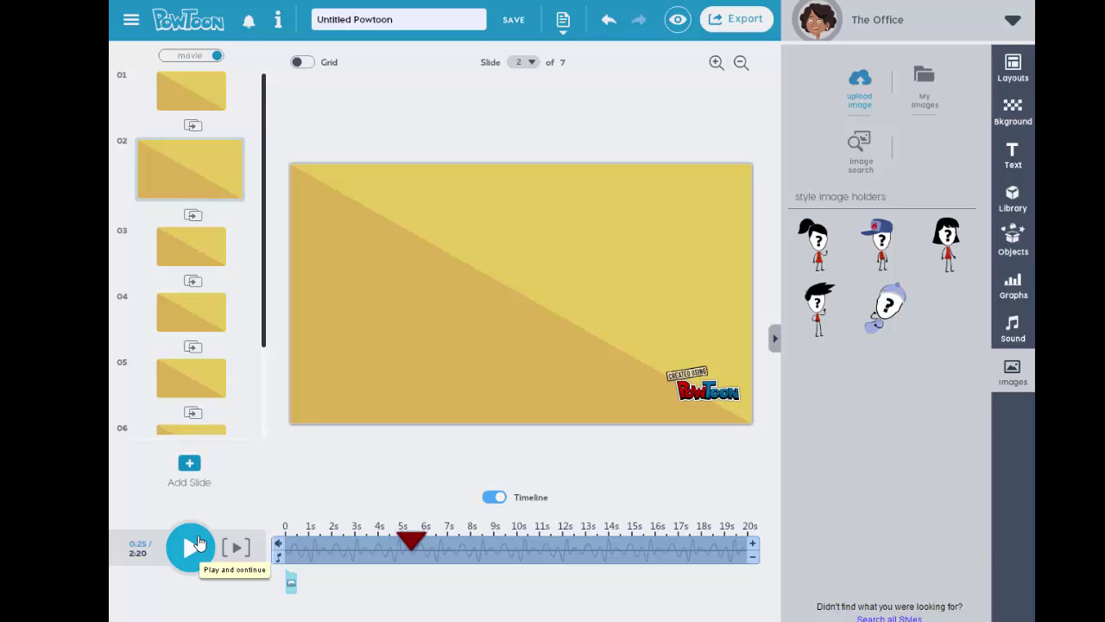
pyautogui.click(378, 541)
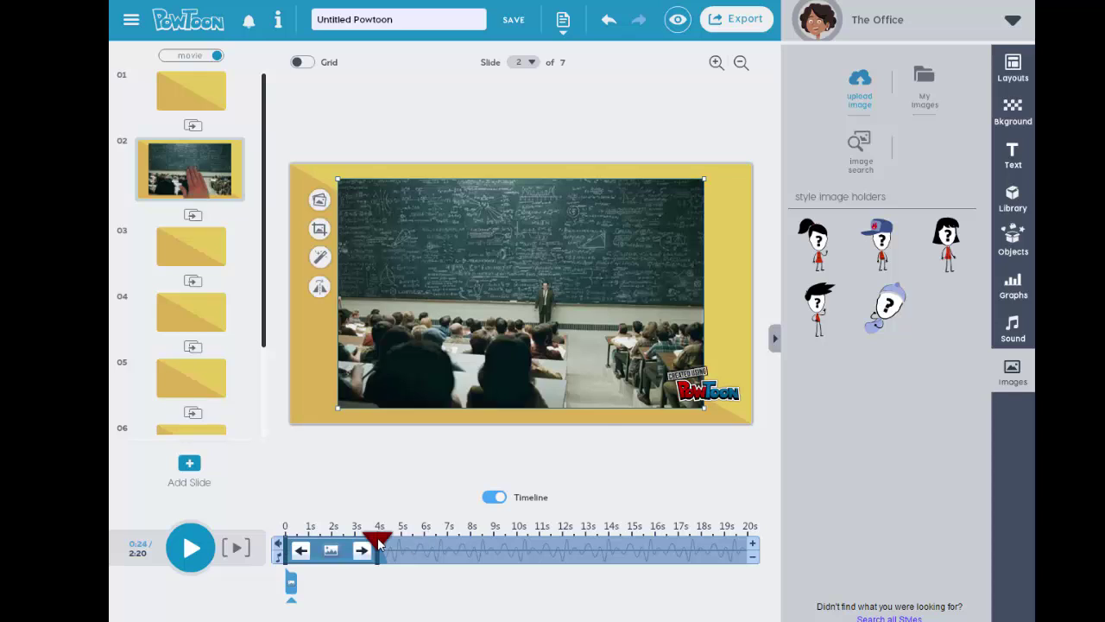
pyautogui.moveTo(379, 541); pyautogui.dragTo(401, 542)
# Step: Add the purple-outfit office woman from the Characters library to the left of slide 2
pyautogui.click(1012, 235)
pyautogui.click(1012, 199)
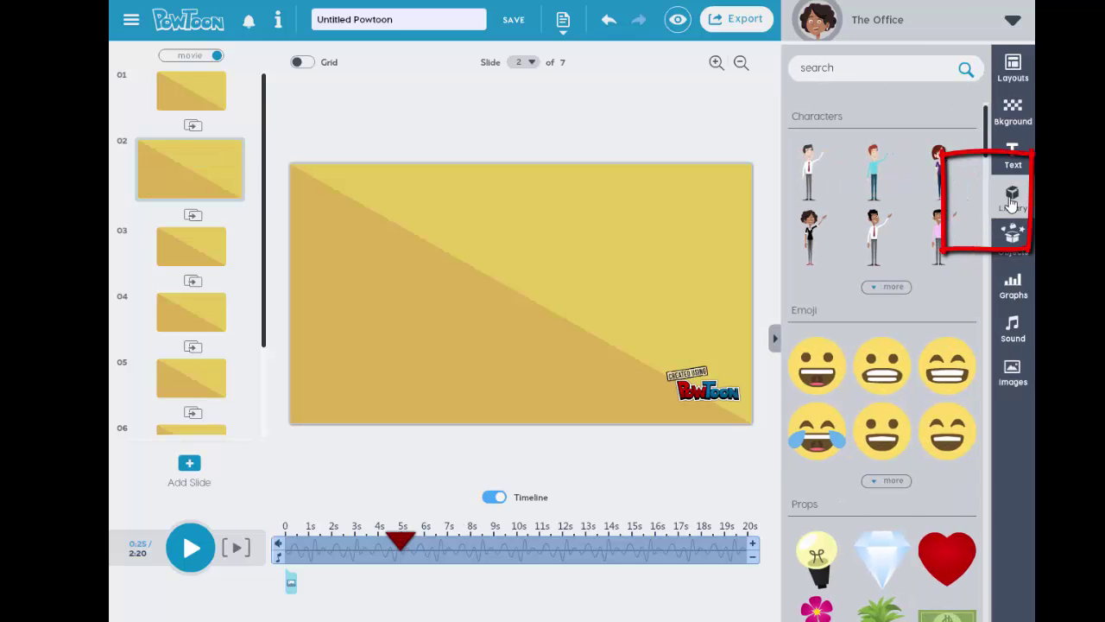
pyautogui.click(874, 289)
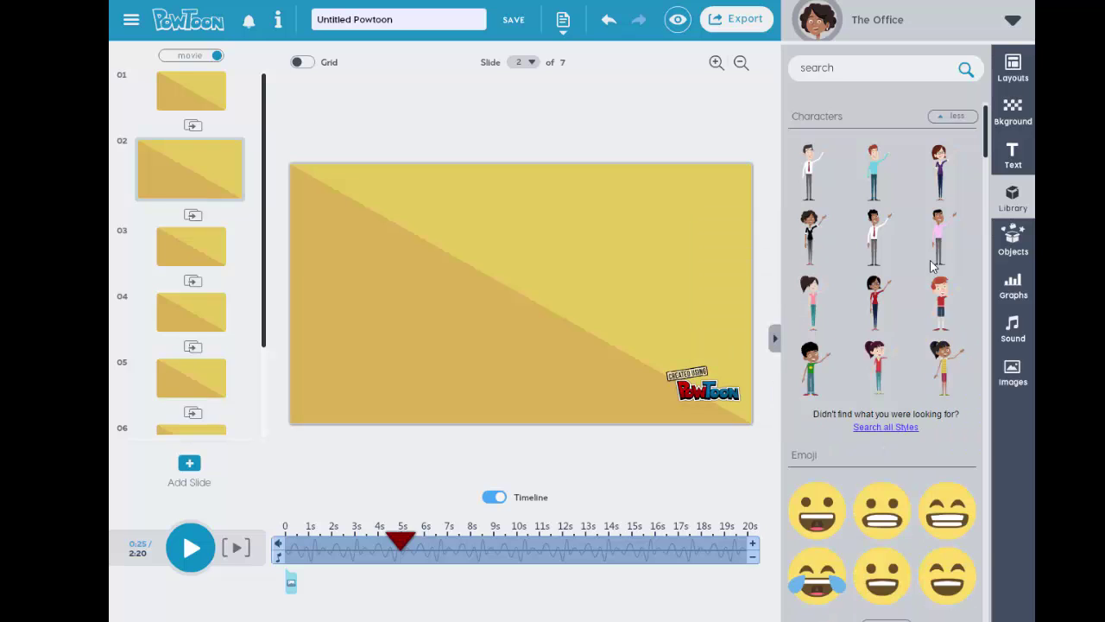
pyautogui.moveTo(941, 240)
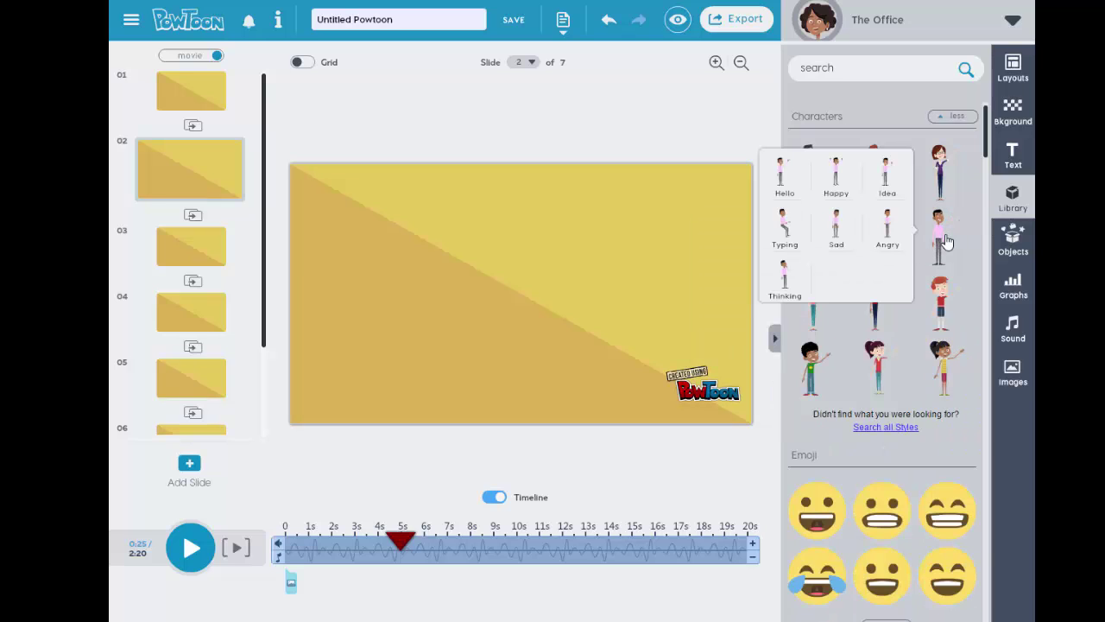
pyautogui.click(939, 181)
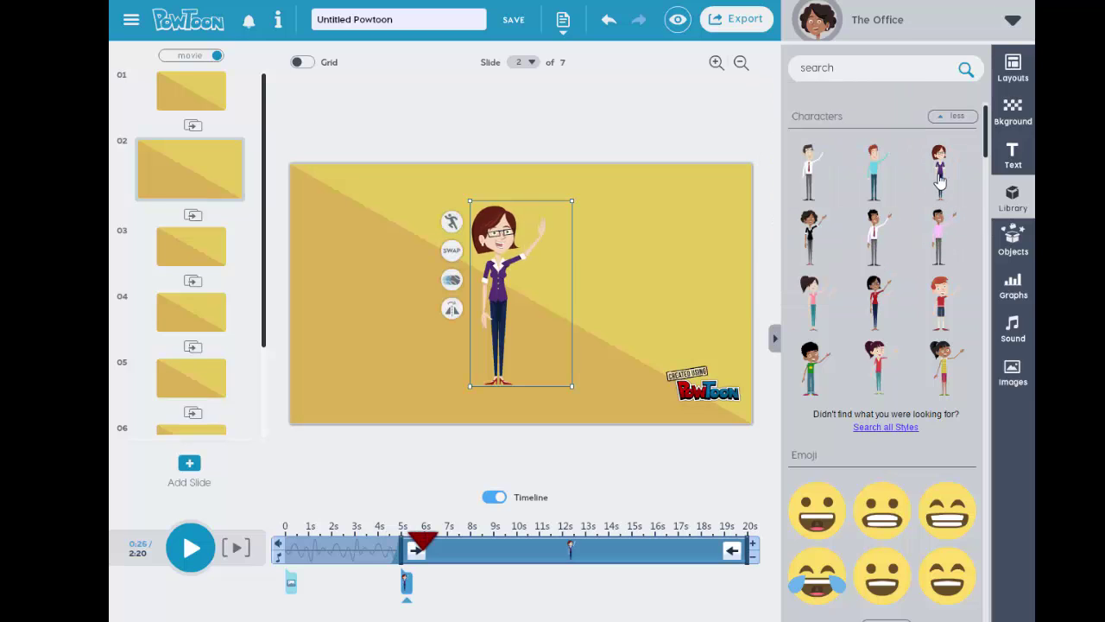
pyautogui.moveTo(518, 293); pyautogui.dragTo(363, 275)
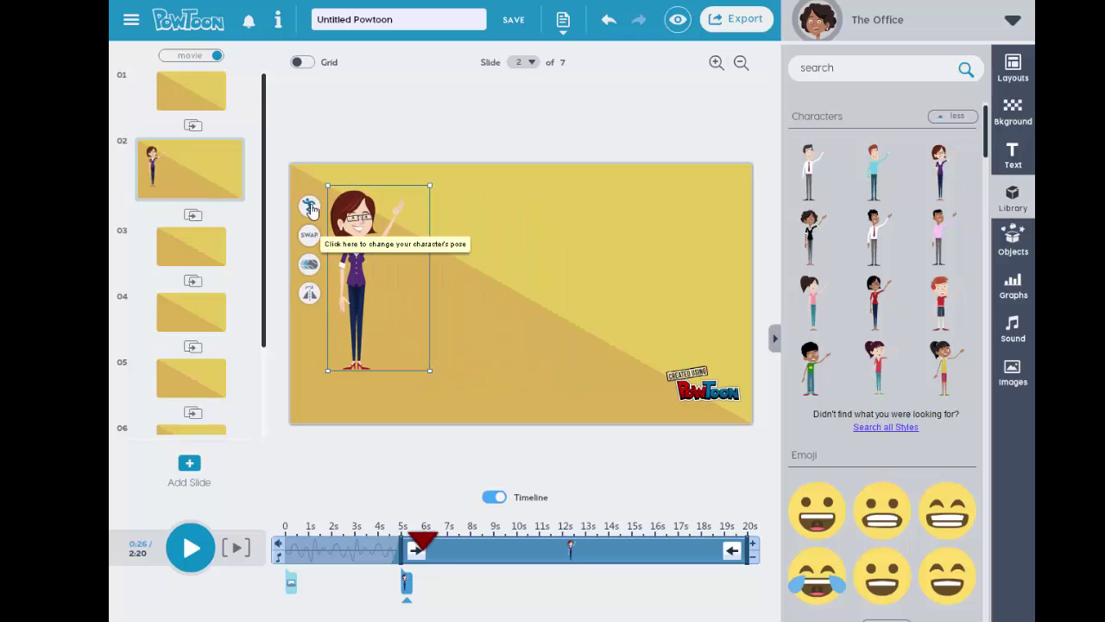
pyautogui.click(310, 209)
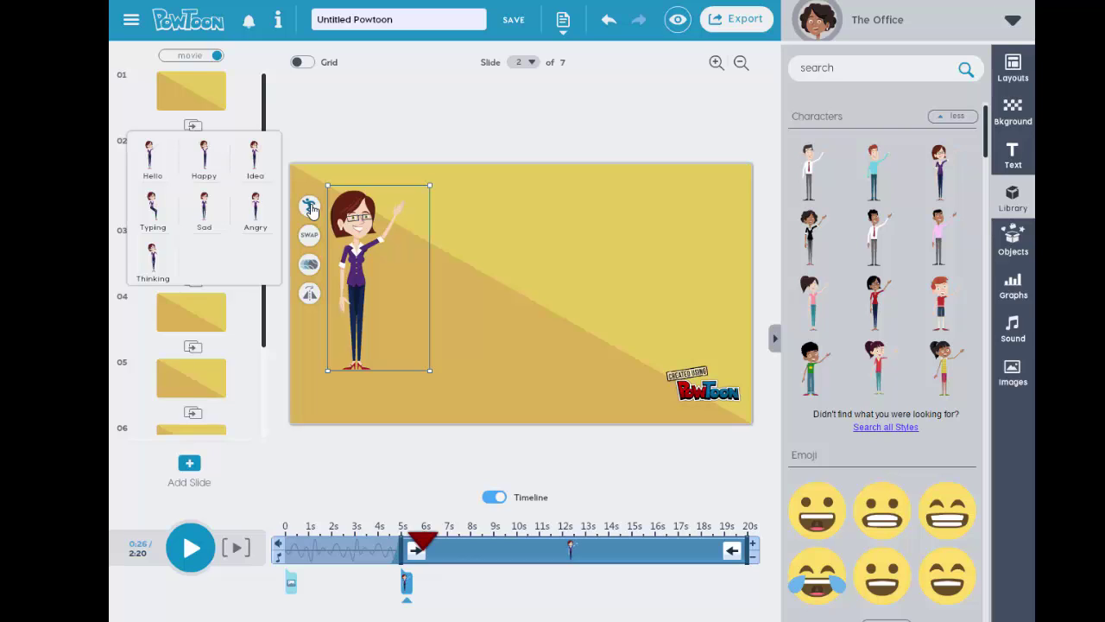
# Step: Place the red-haired boy on the right with the Sad pose, slightly enlarged and flipped
pyautogui.click(466, 313)
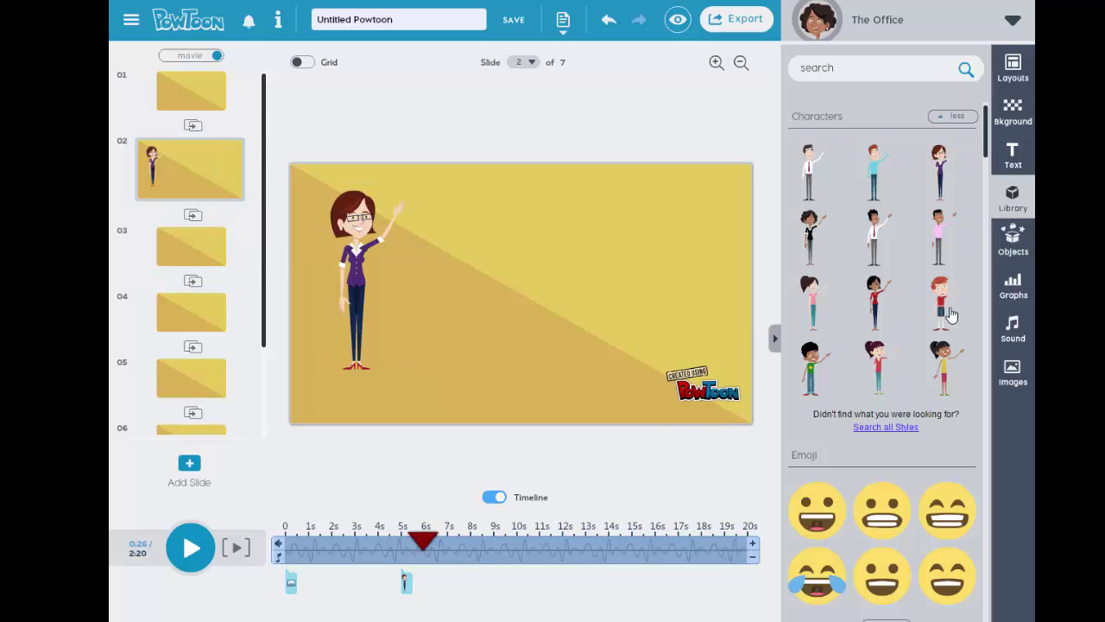
pyautogui.moveTo(949, 313)
pyautogui.moveTo(948, 313); pyautogui.dragTo(583, 309)
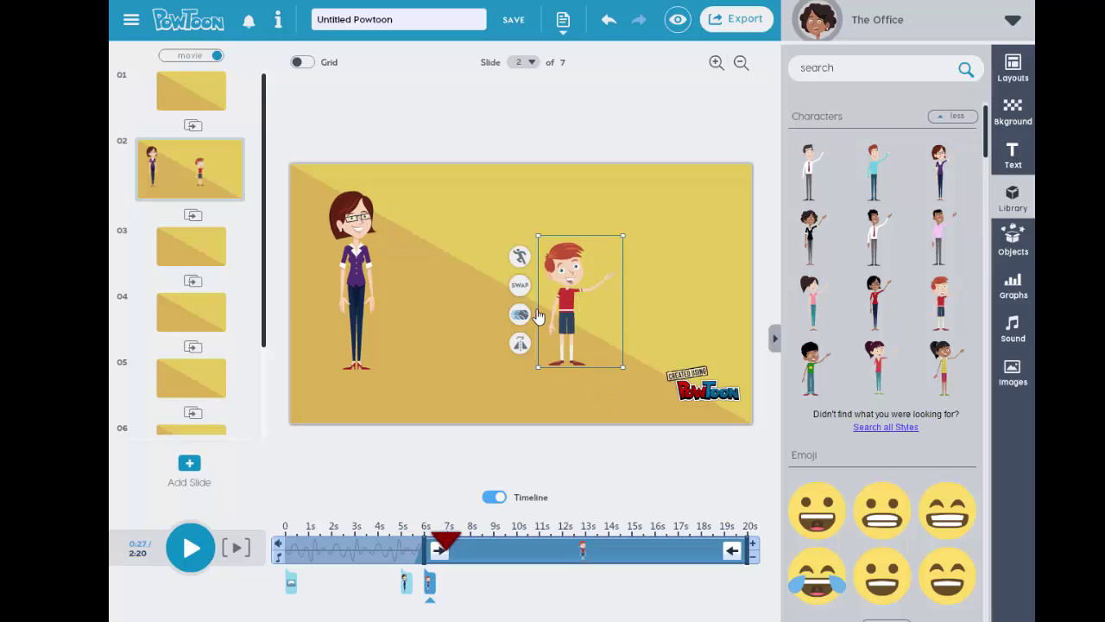
pyautogui.click(520, 261)
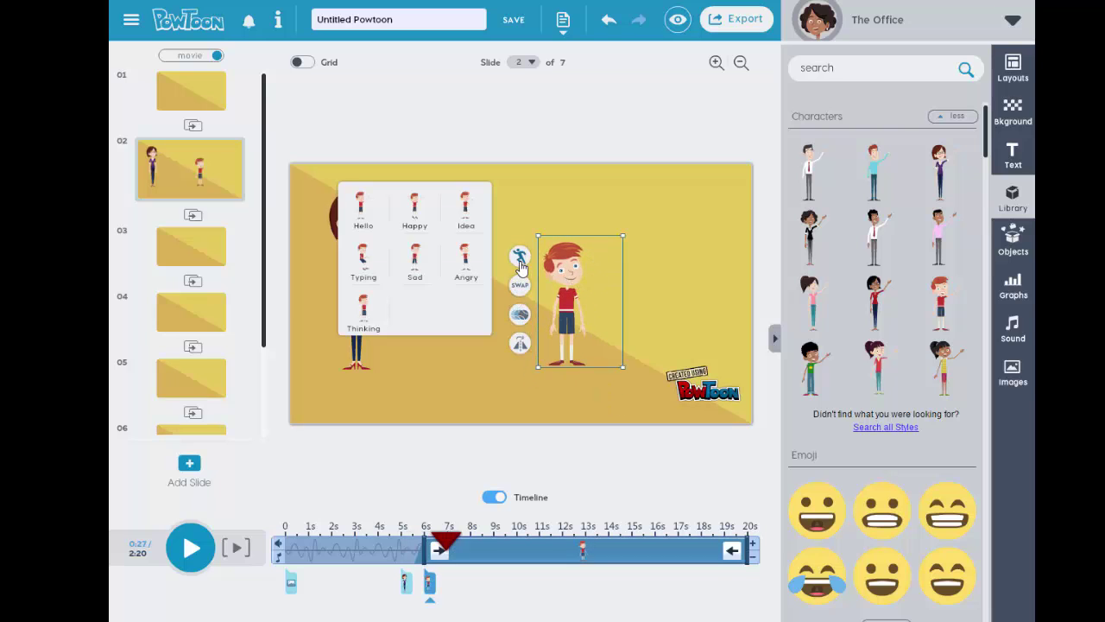
pyautogui.click(417, 272)
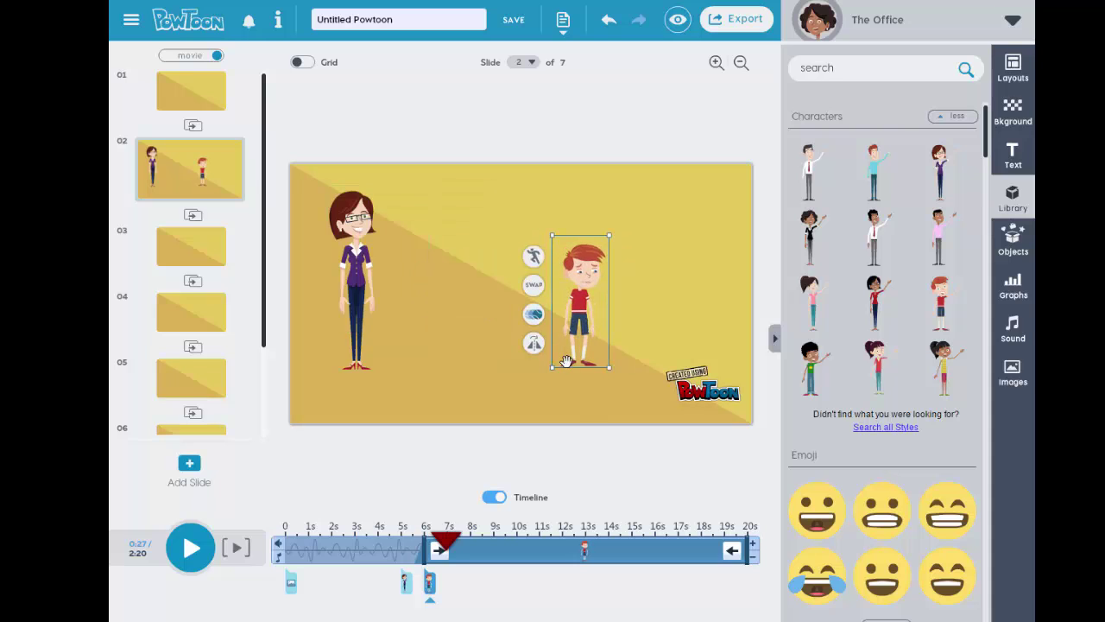
pyautogui.moveTo(609, 236); pyautogui.dragTo(632, 244)
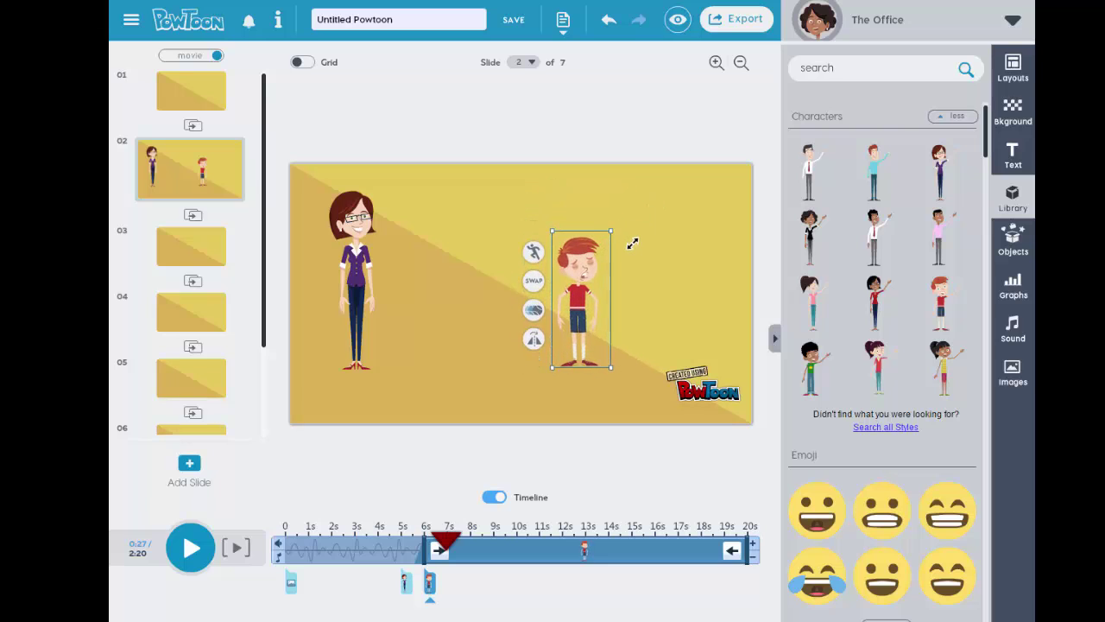
pyautogui.click(533, 337)
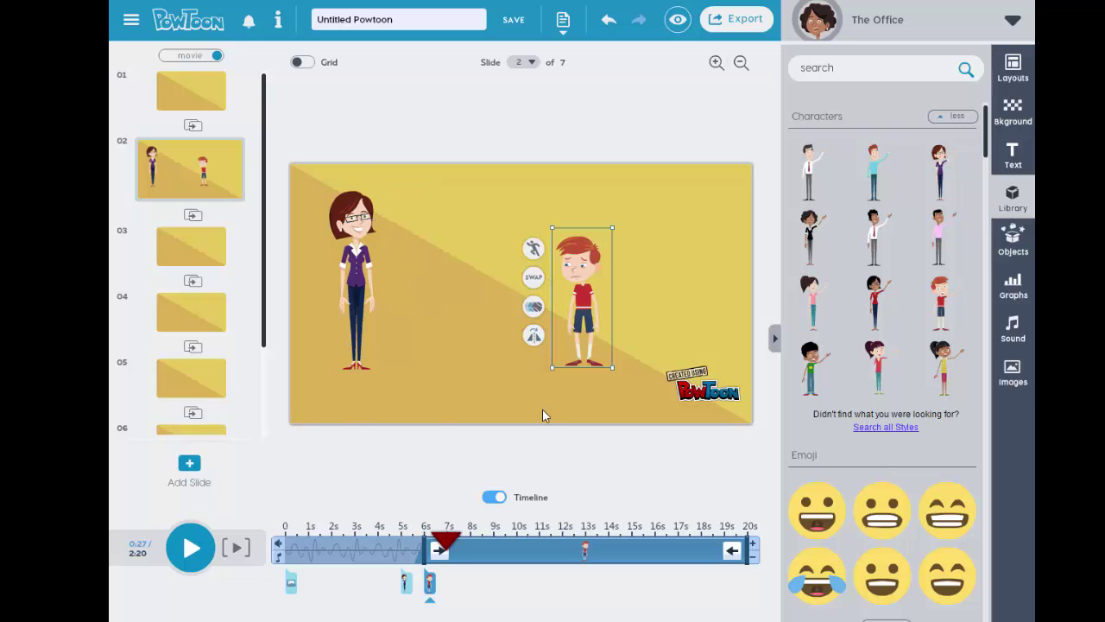
# Step: Set a Pop entrance for both the boy and the woman
pyautogui.click(440, 552)
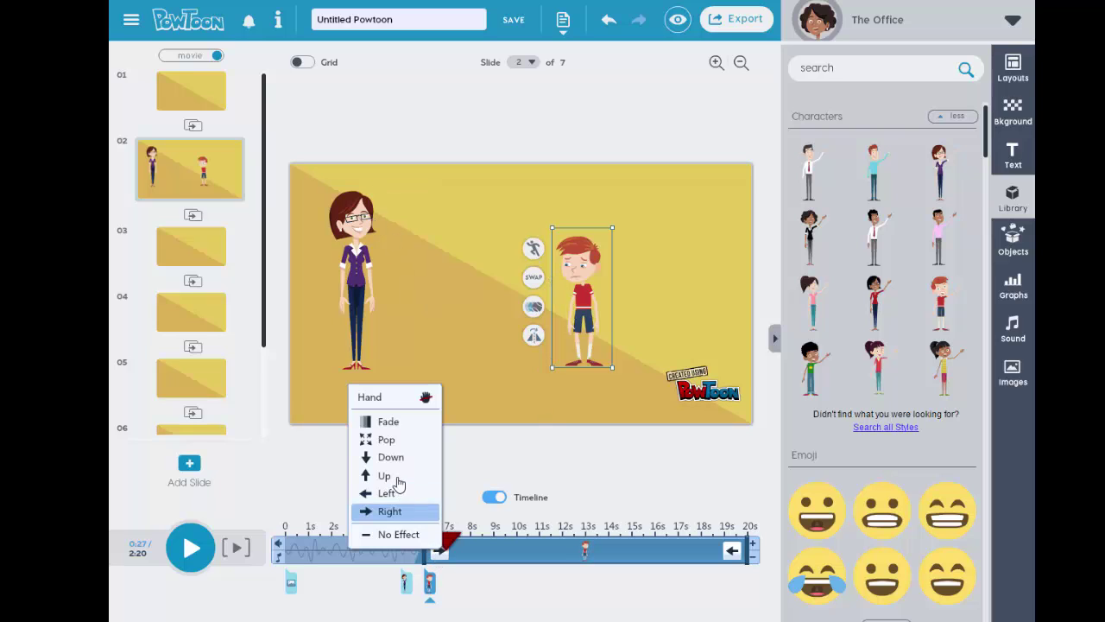
pyautogui.click(387, 444)
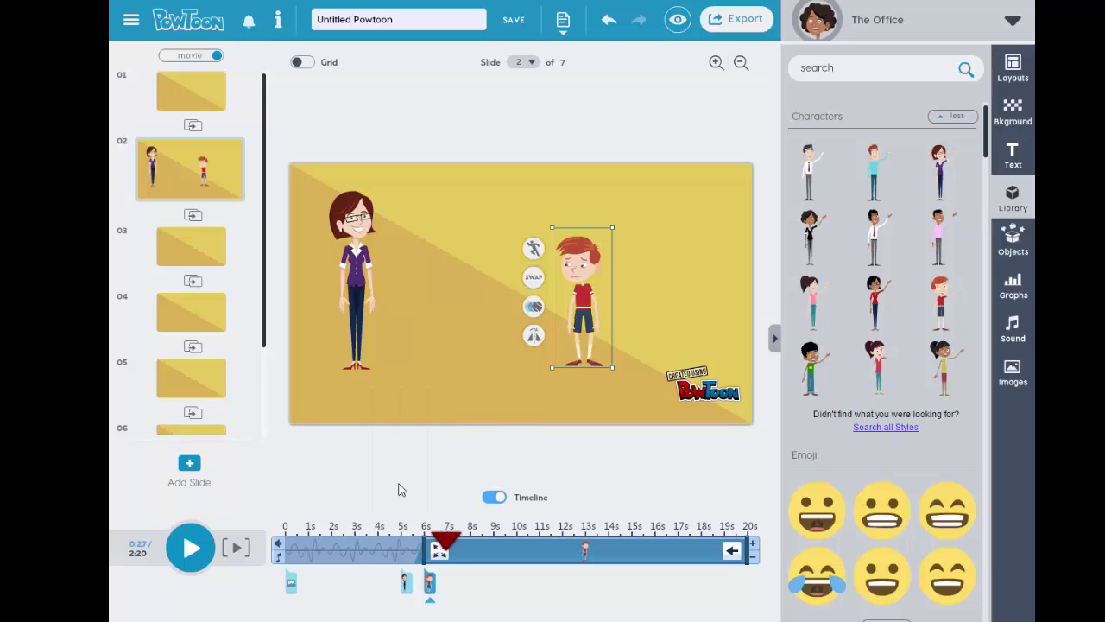
pyautogui.click(404, 585)
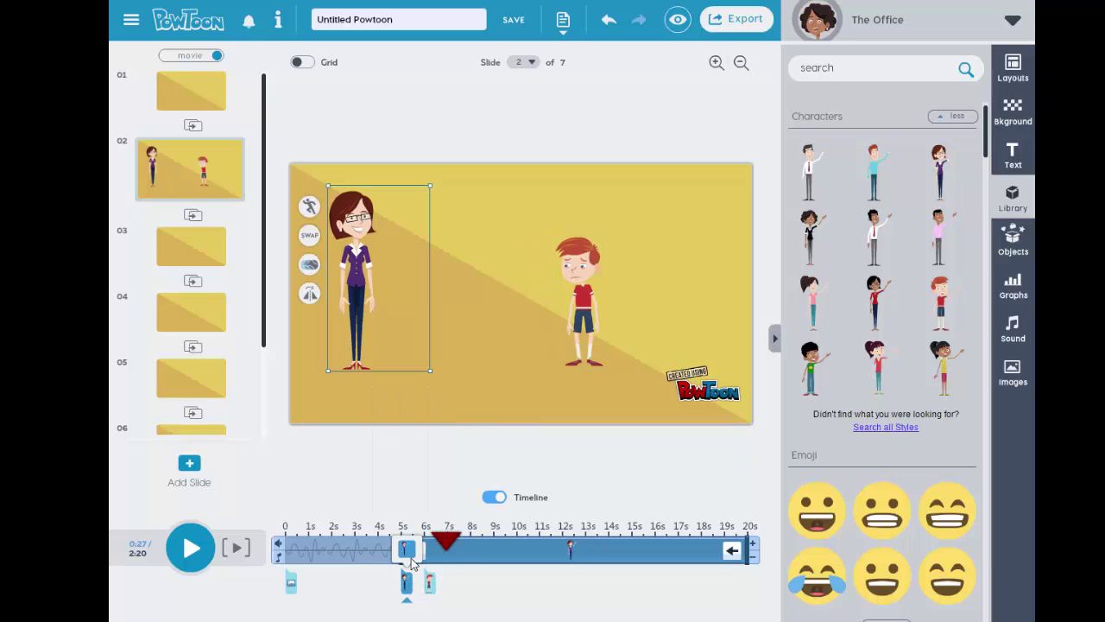
pyautogui.click(417, 552)
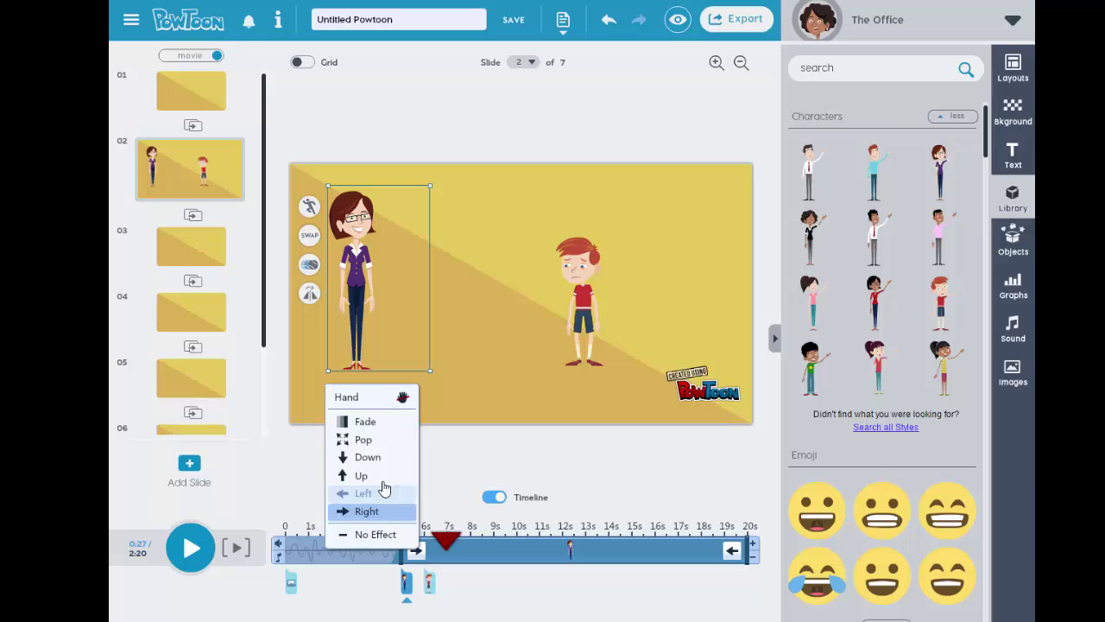
pyautogui.click(366, 441)
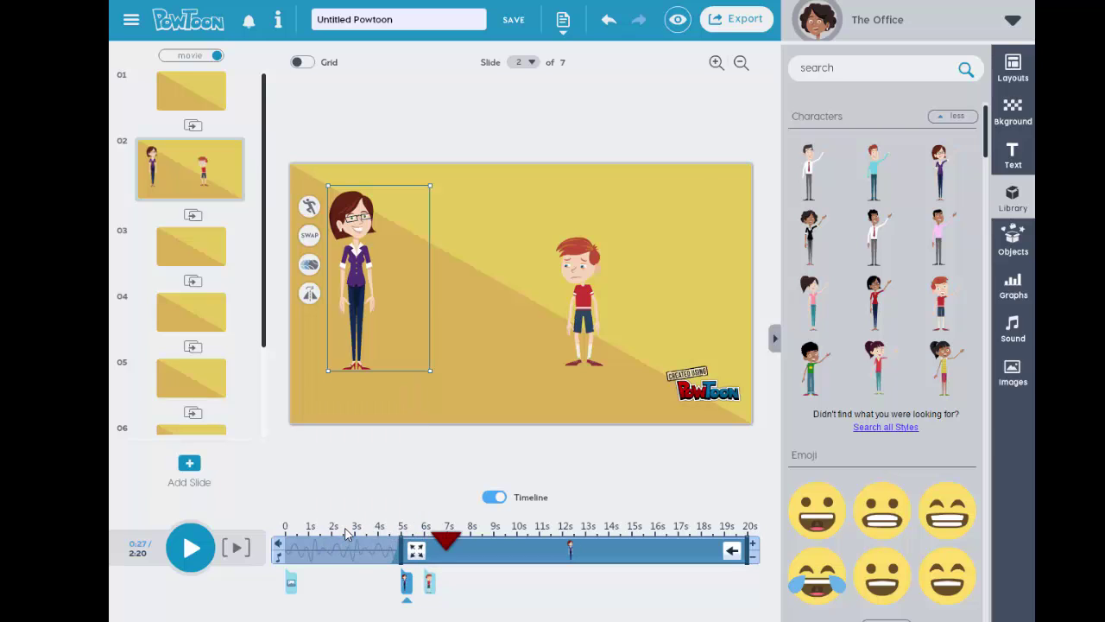
pyautogui.click(346, 533)
pyautogui.click(192, 549)
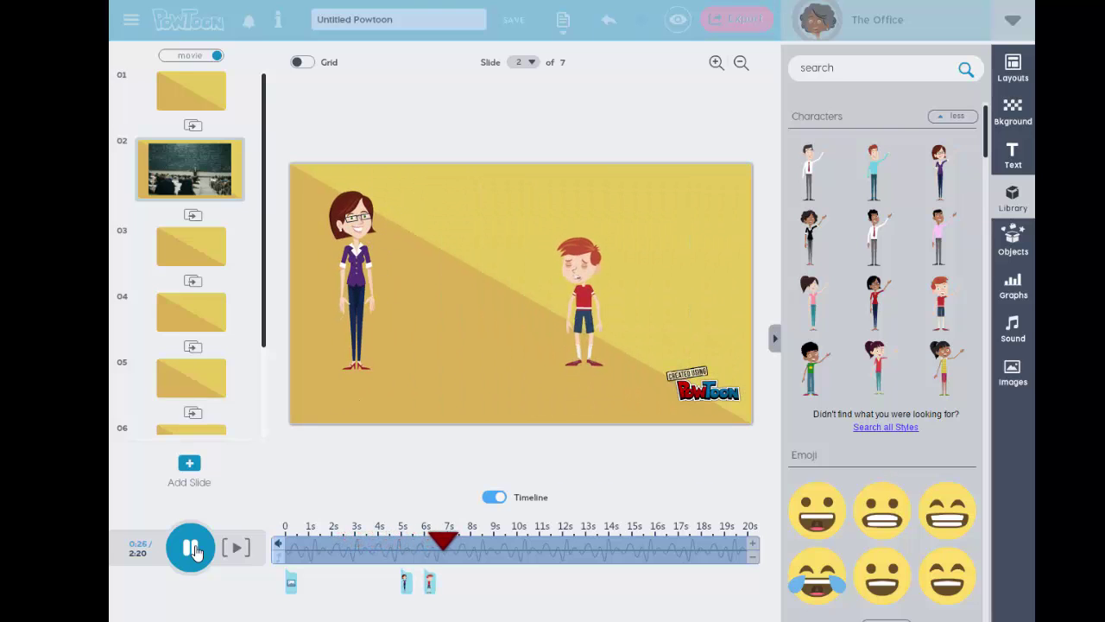
pyautogui.click(192, 550)
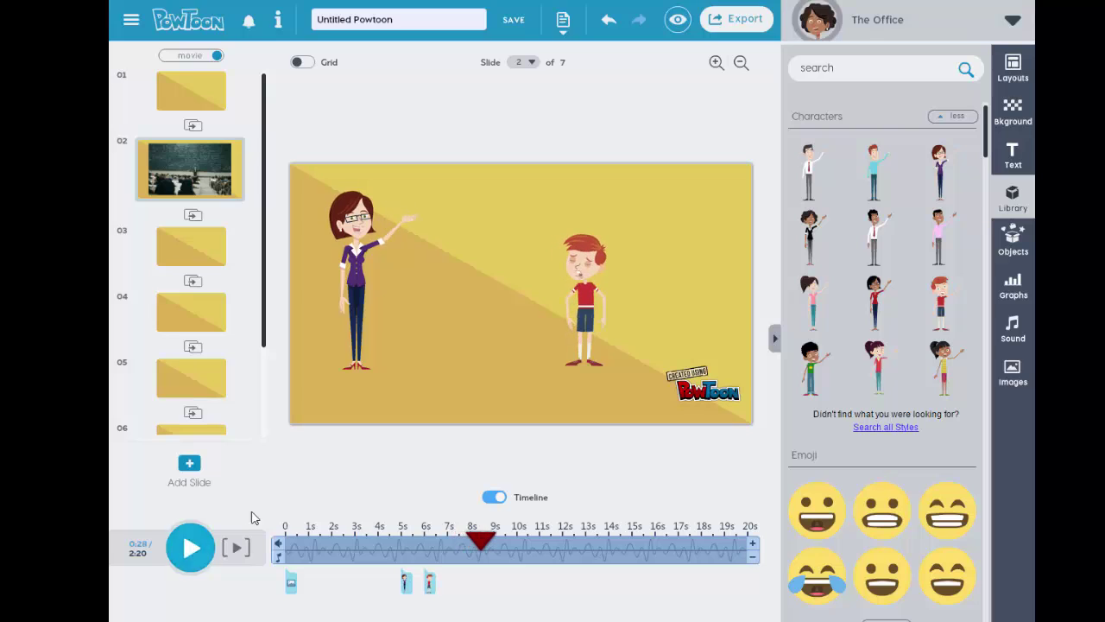